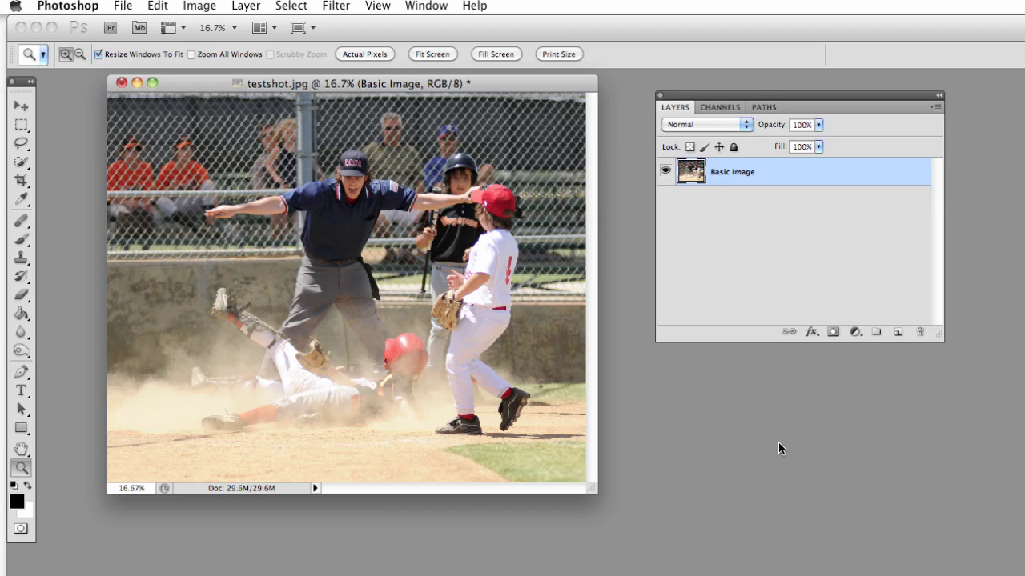
# Crop the photo to a rectangle around the umpire's head, shoulders and upper torso.
pyautogui.moveTo(448, 85); pyautogui.dragTo(466, 85)
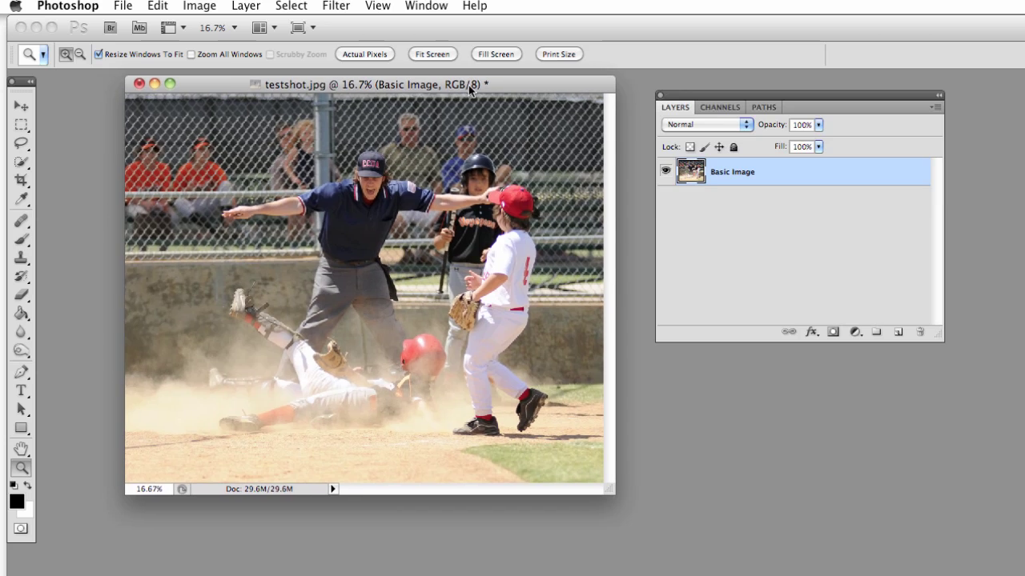
pyautogui.click(382, 253)
pyautogui.click(384, 258)
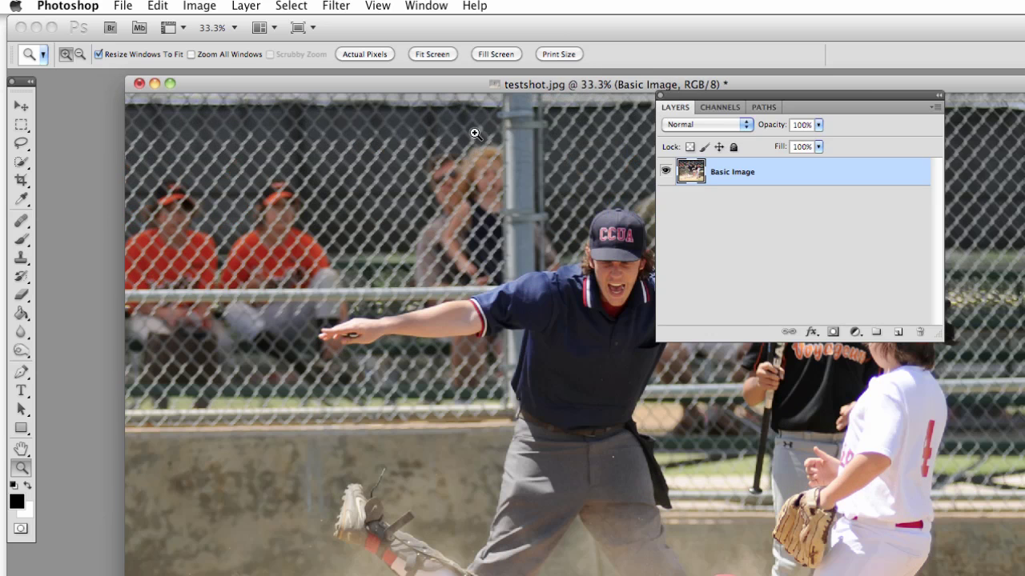
pyautogui.moveTo(480, 85); pyautogui.dragTo(327, 60)
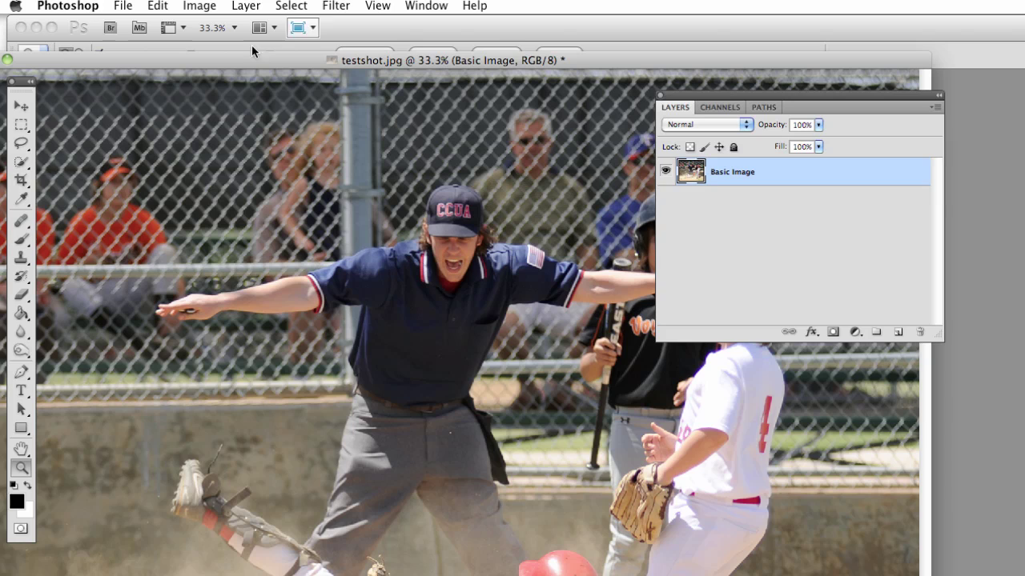
pyautogui.click(20, 125)
pyautogui.moveTo(478, 338); pyautogui.dragTo(599, 409)
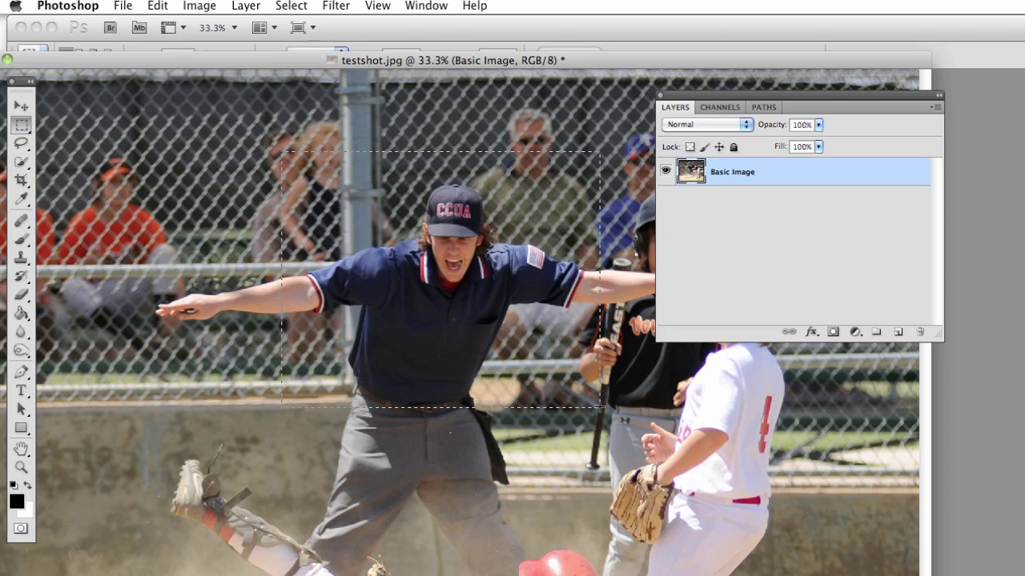
pyautogui.click(200, 5)
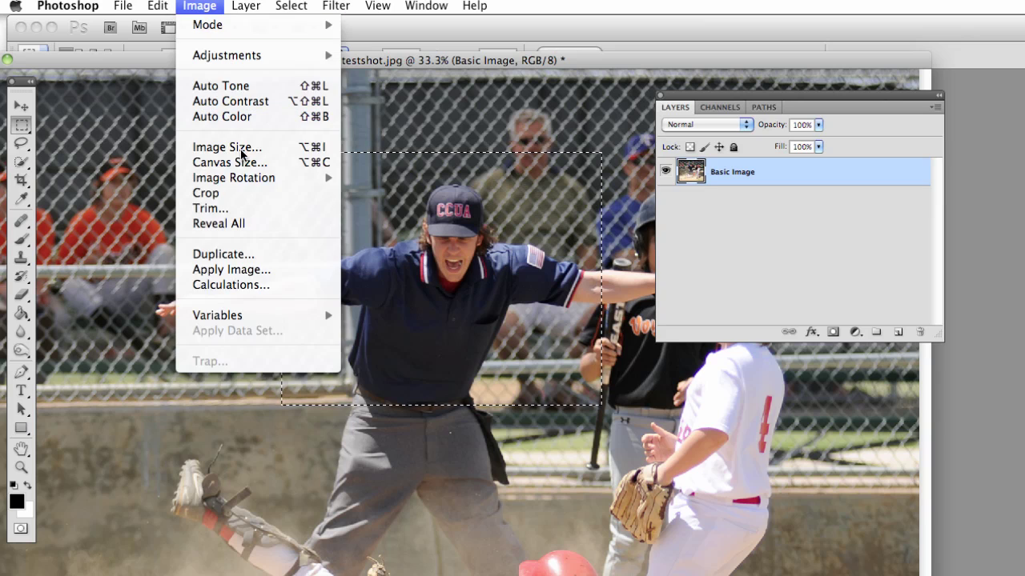
pyautogui.click(240, 196)
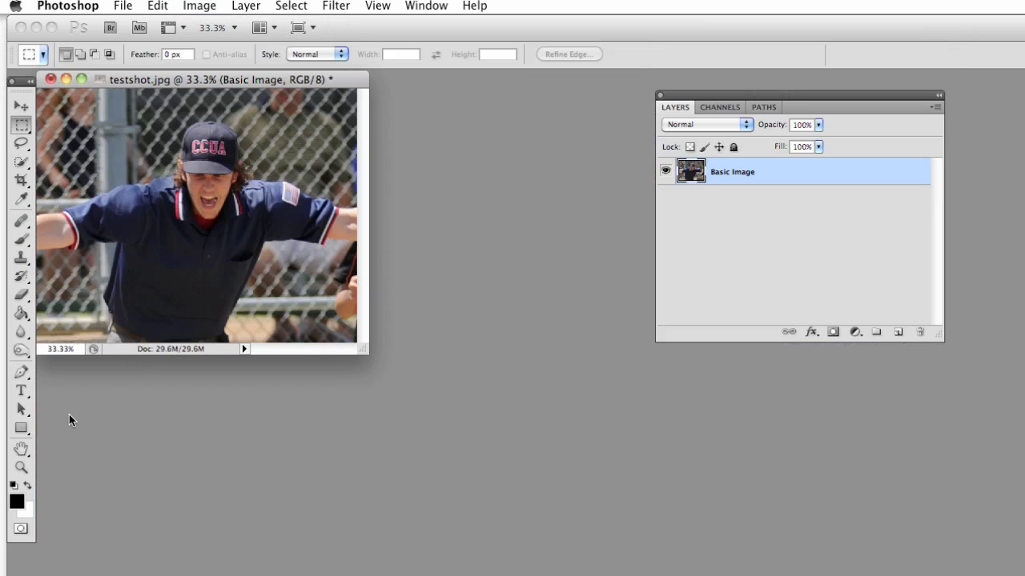
# Enlarge the cropped photo to 100% and arrange the image and the Layers panel so the umpire's face stays in view.
pyautogui.click(21, 468)
pyautogui.click(194, 277)
pyautogui.click(265, 269)
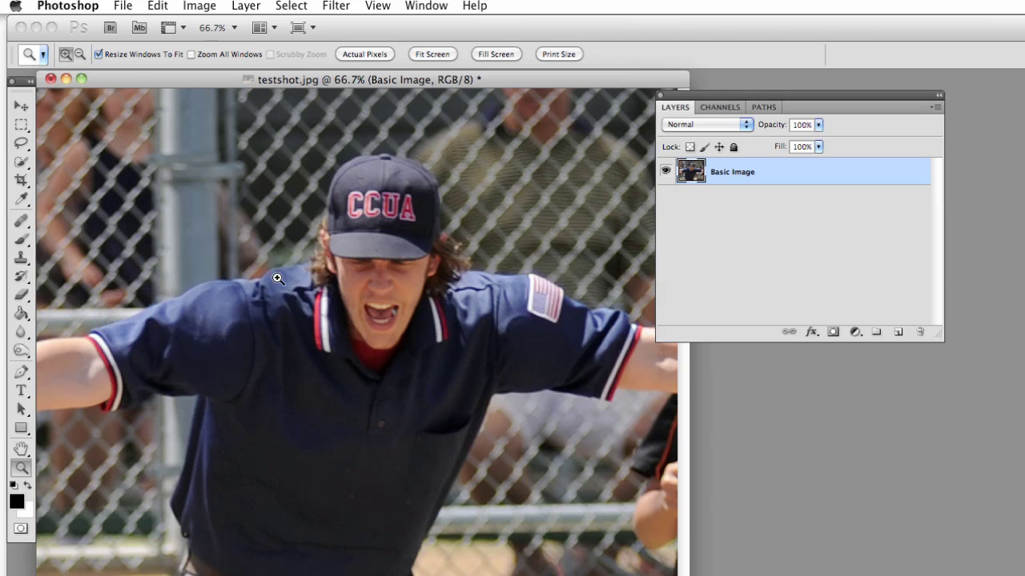
pyautogui.click(278, 278)
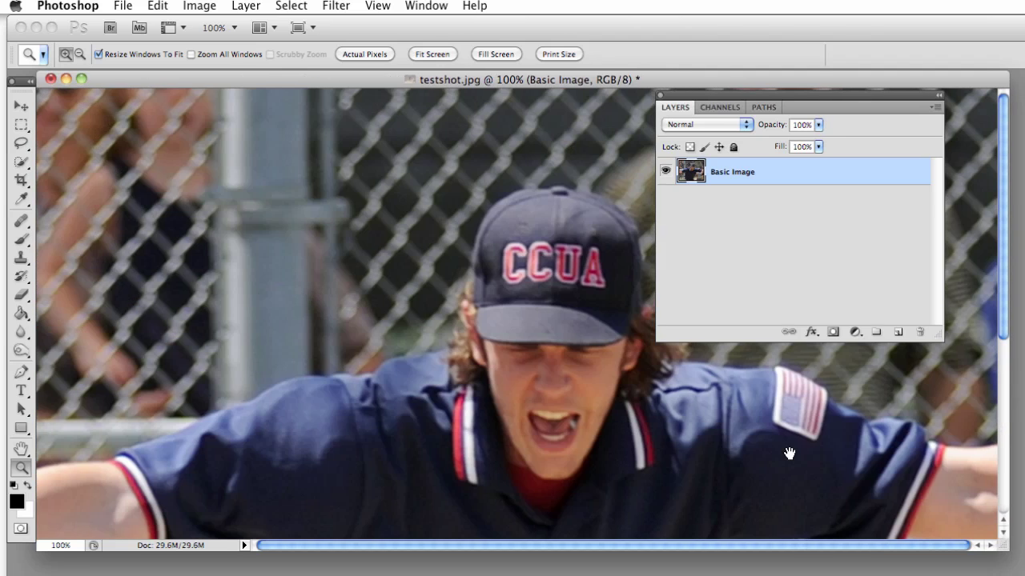
pyautogui.scroll(-3, 420, 390)
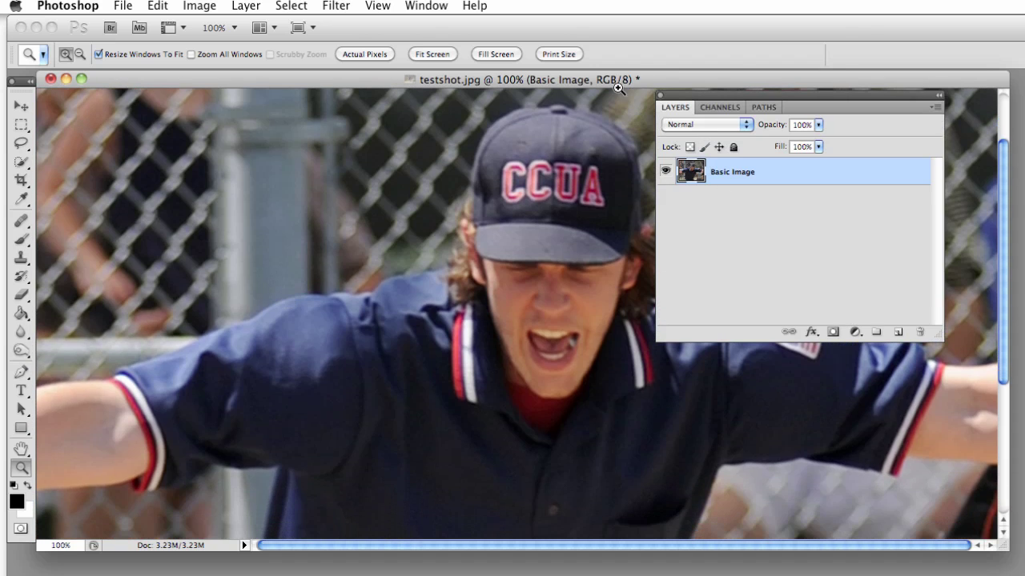
pyautogui.moveTo(619, 88); pyautogui.dragTo(549, 75)
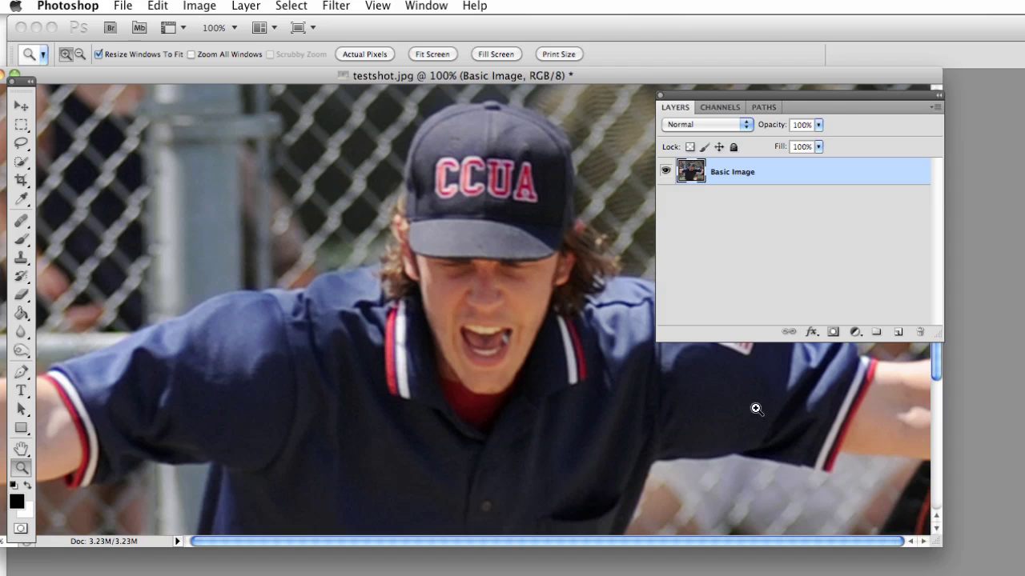
pyautogui.moveTo(562, 74); pyautogui.dragTo(547, 84)
pyautogui.moveTo(824, 96); pyautogui.dragTo(886, 89)
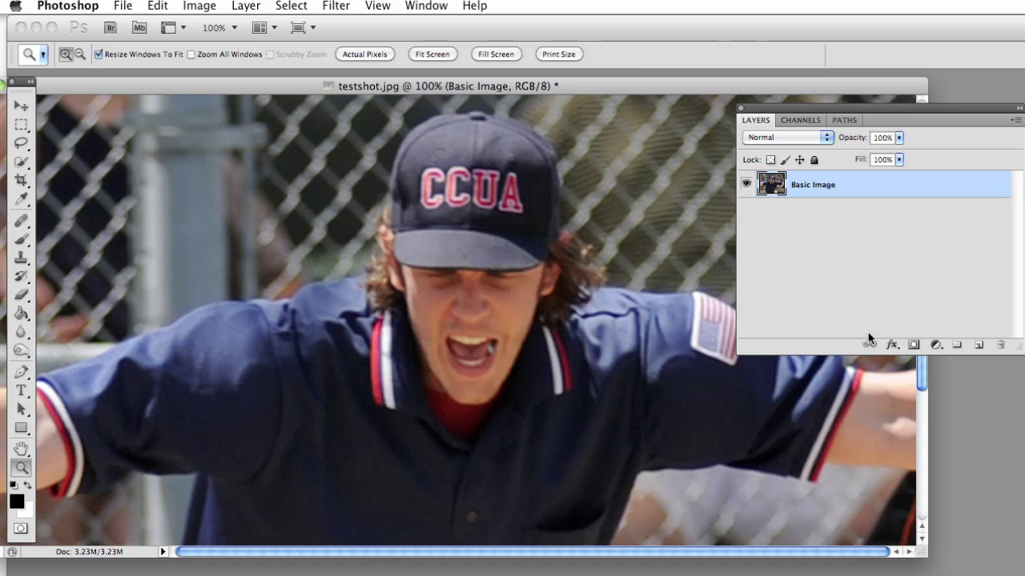
# Duplicate the Basic Image layer and rename the copy ss.
pyautogui.moveTo(829, 184); pyautogui.dragTo(978, 344)
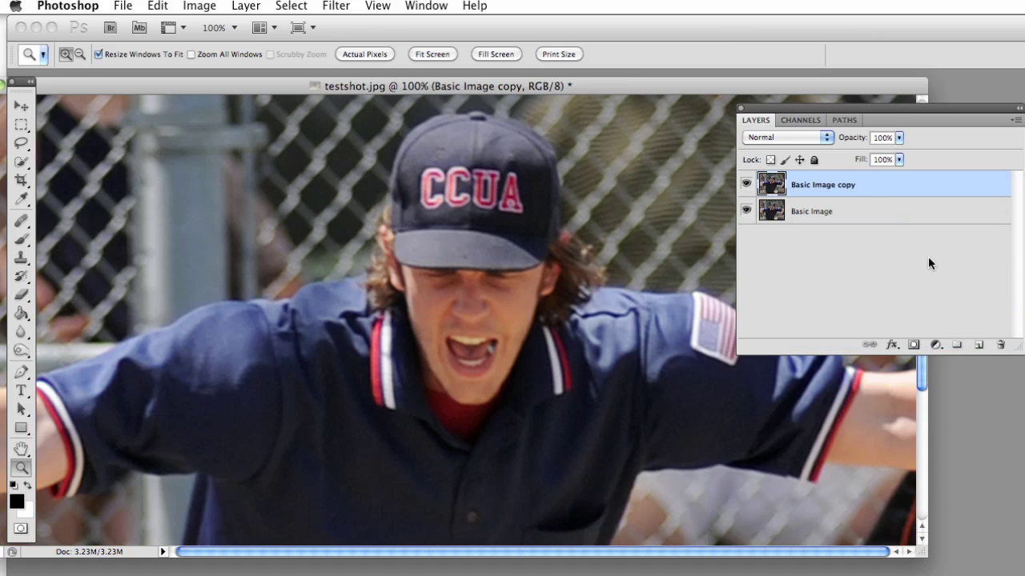
pyautogui.doubleClick(839, 186)
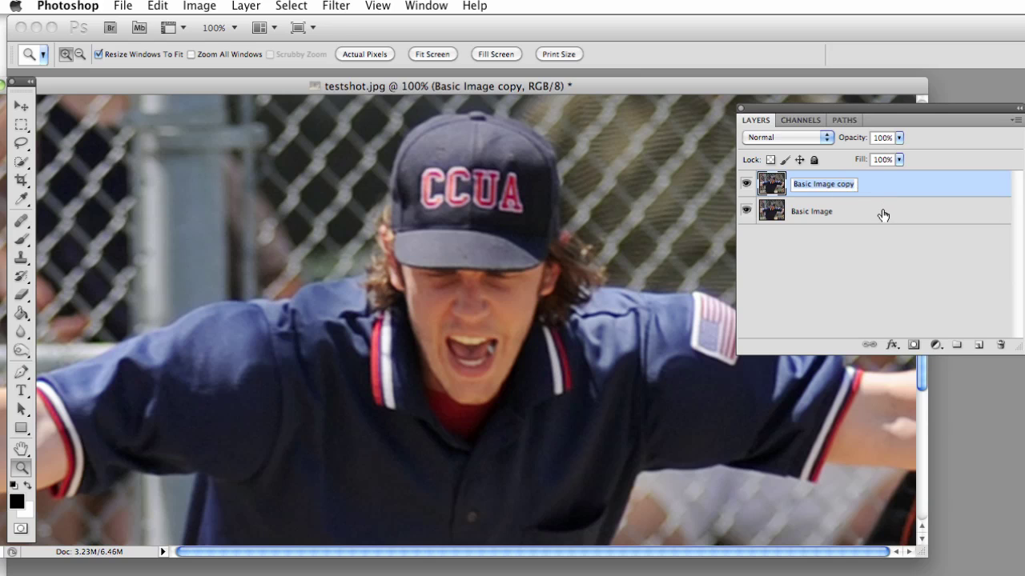
pyautogui.write('ss')
pyautogui.press('Return')
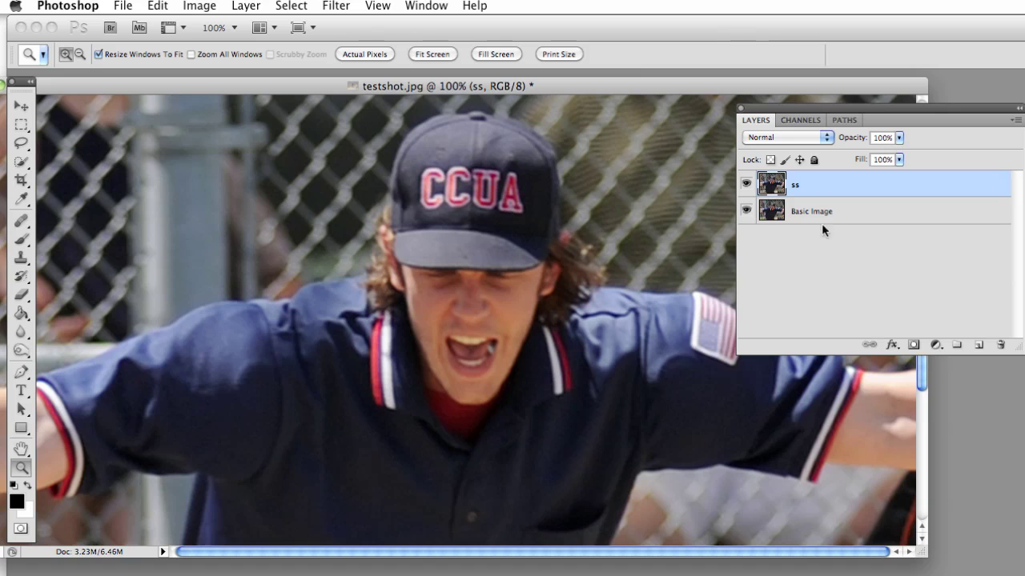
# Apply Smart Sharpen to the ss layer with the amount set to 140%.
pyautogui.click(336, 7)
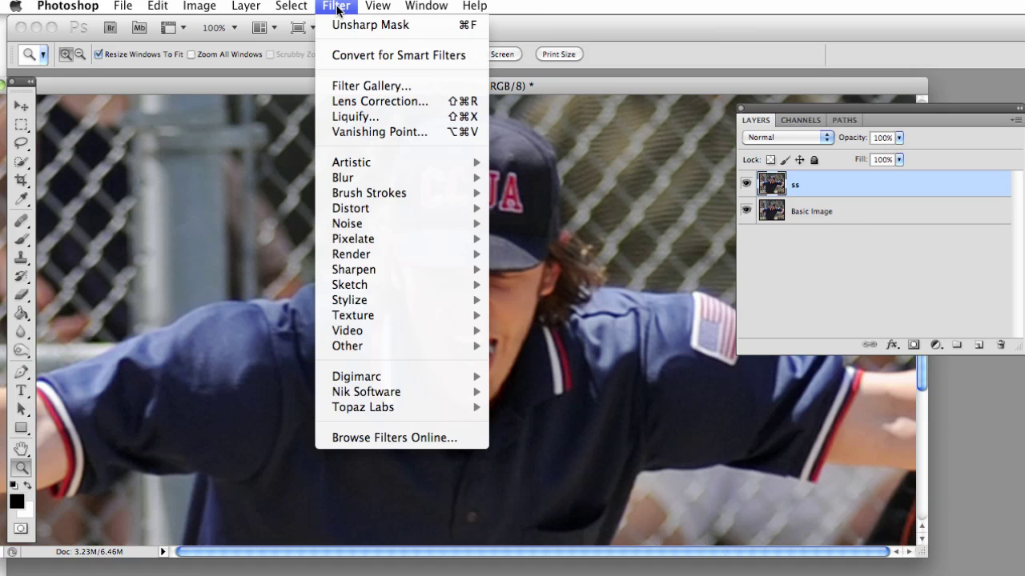
pyautogui.moveTo(405, 272)
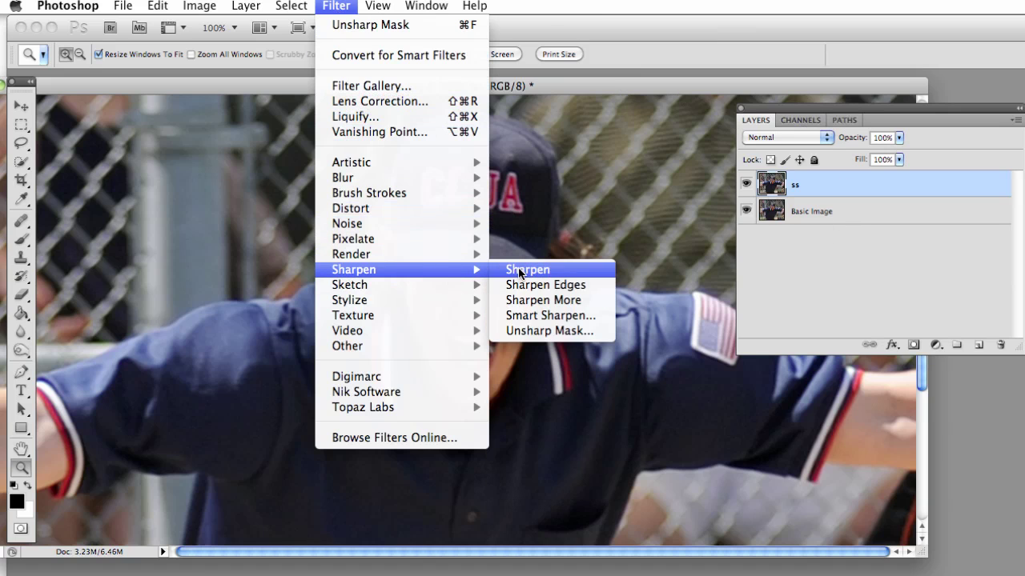
pyautogui.click(547, 321)
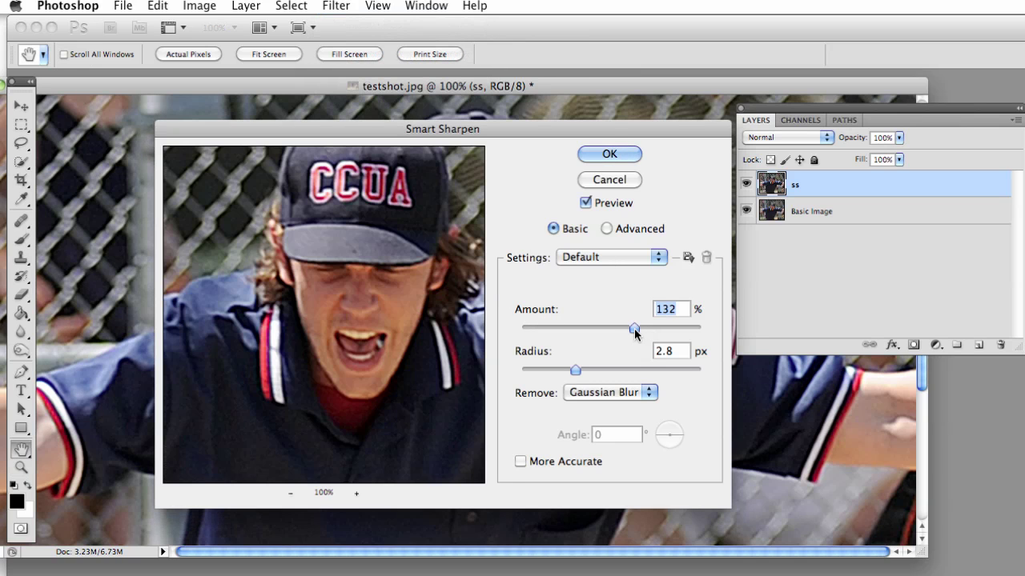
pyautogui.moveTo(633, 329); pyautogui.dragTo(638, 329)
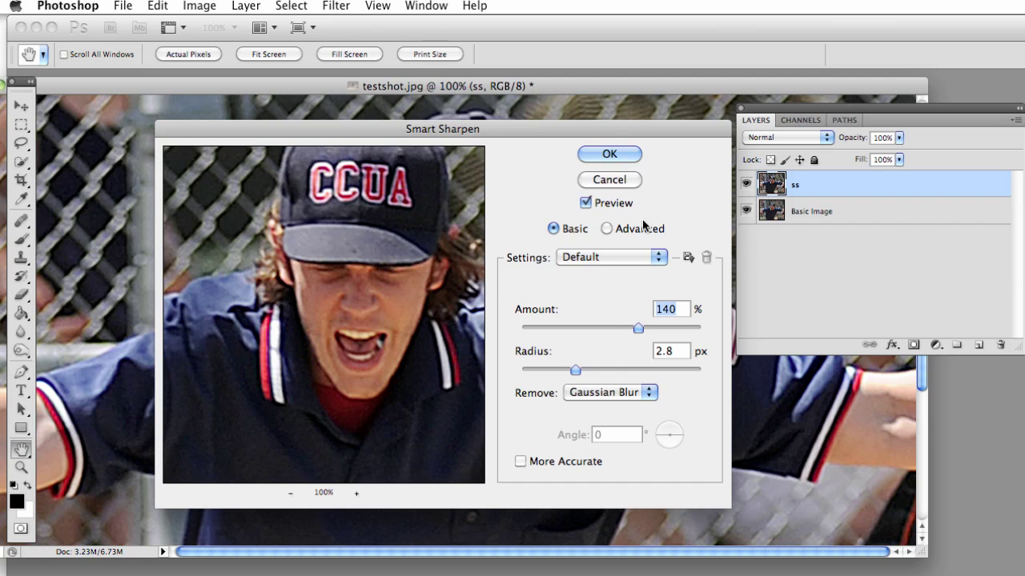
pyautogui.click(612, 154)
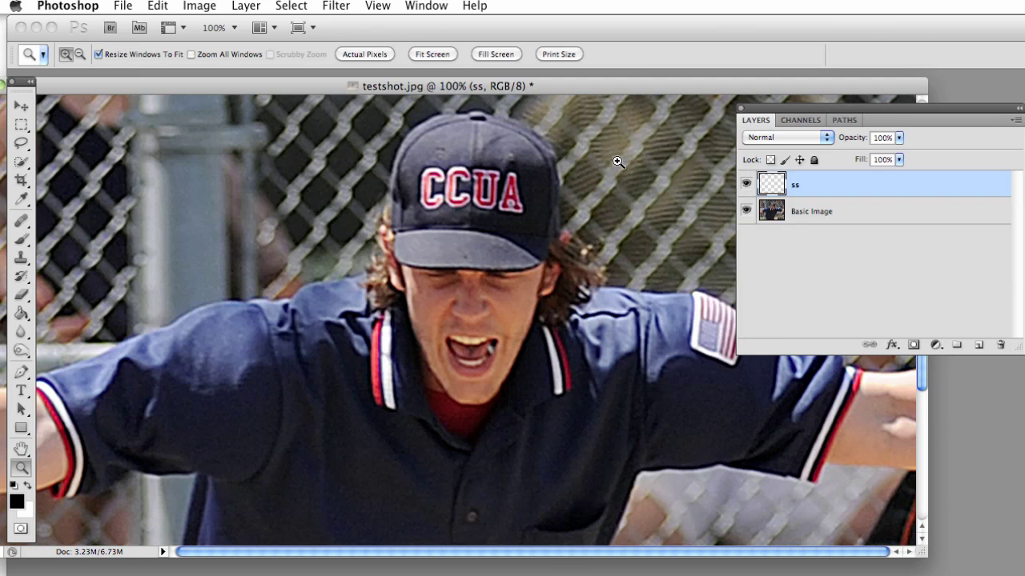
# Toggle the ss layer's visibility to compare the sharpening with the original, and leave the layer hidden.
pyautogui.click(746, 184)
pyautogui.click(749, 185)
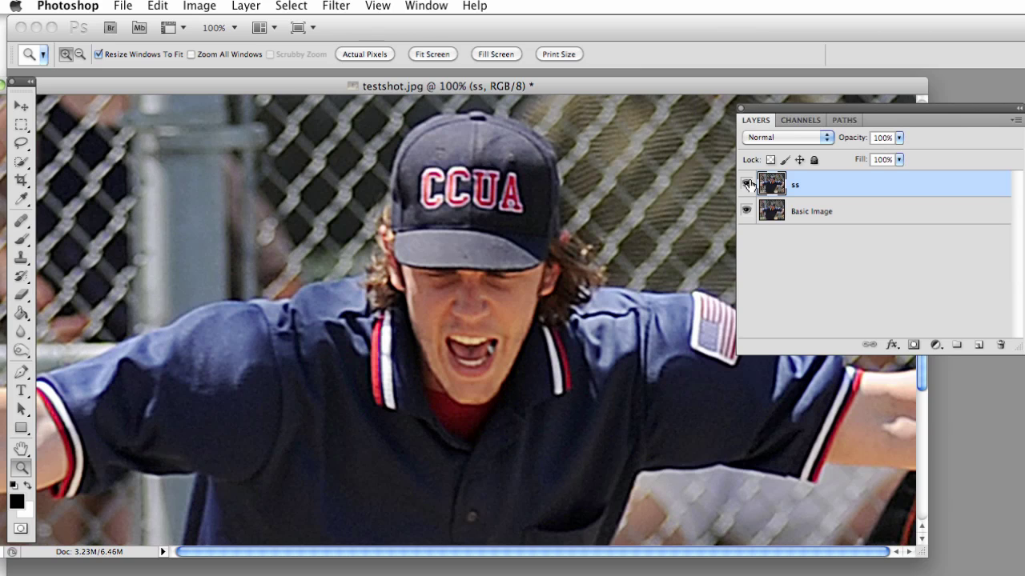
pyautogui.click(748, 185)
pyautogui.click(749, 185)
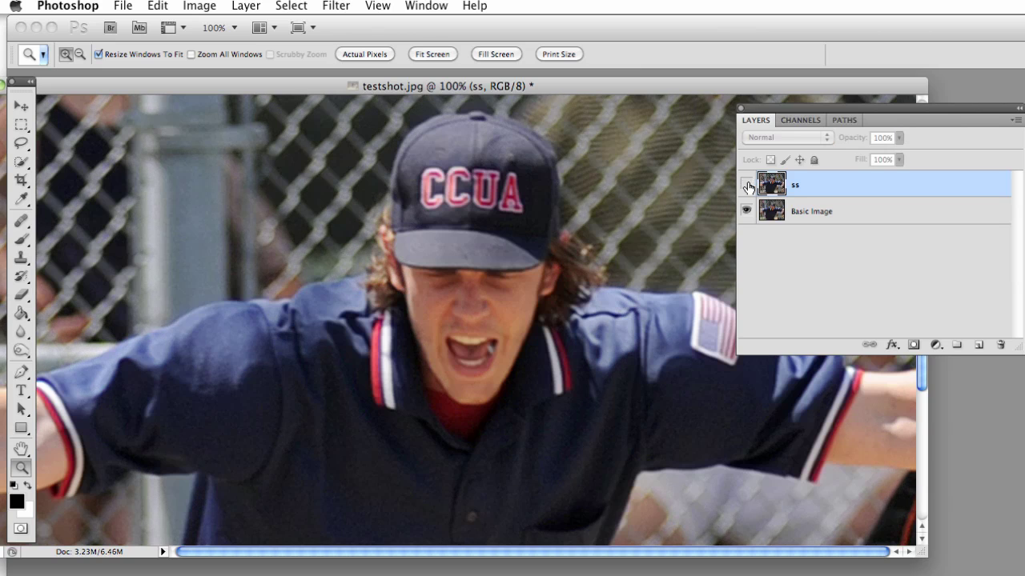
# Duplicate the Basic Image layer again and rename the new copy um.
pyautogui.moveTo(817, 211); pyautogui.dragTo(978, 344)
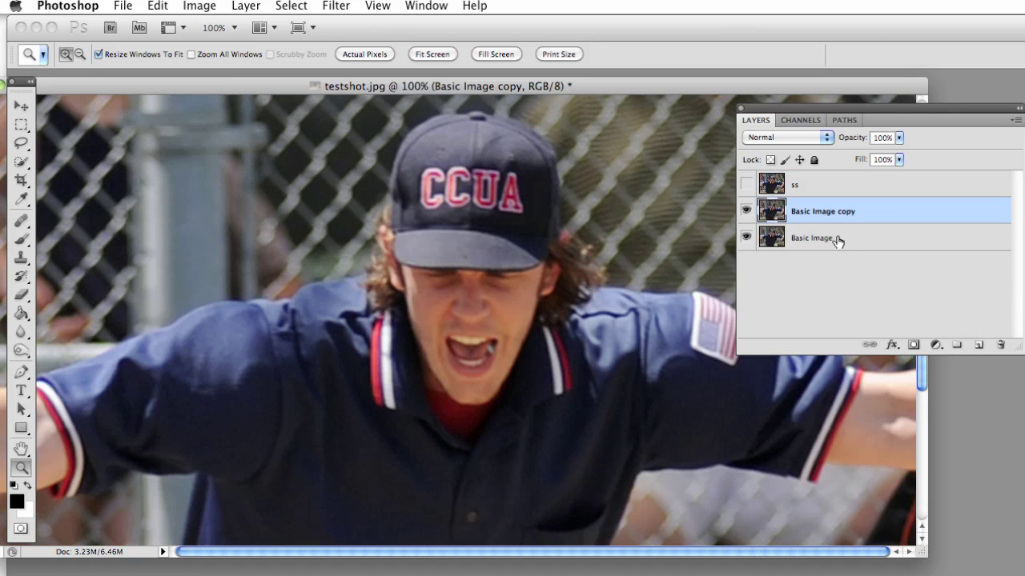
pyautogui.doubleClick(831, 211)
pyautogui.write('um')
pyautogui.press('Return')
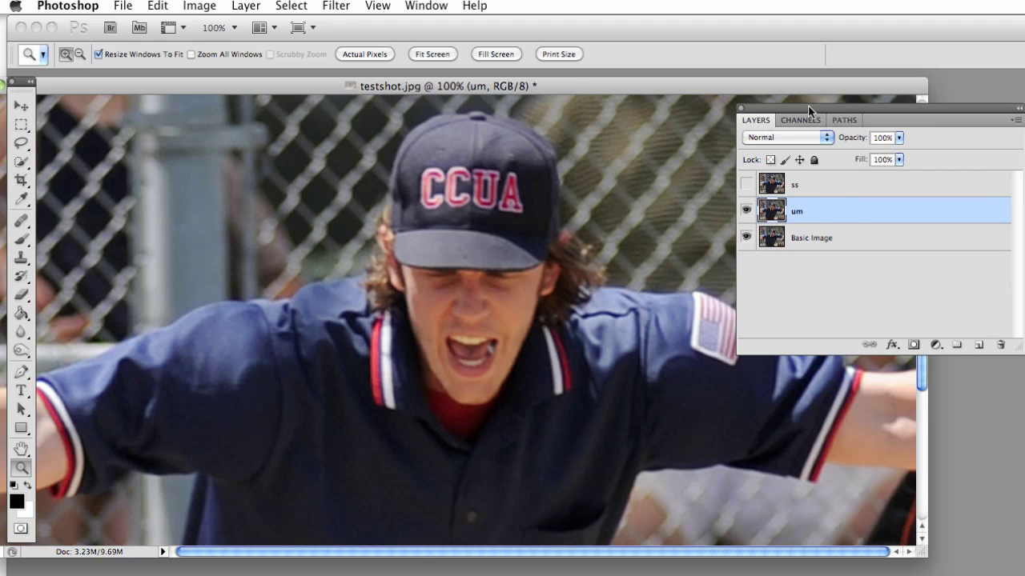
# Apply Unsharp Mask to the um layer with the amount set to 350%.
pyautogui.moveTo(815, 105); pyautogui.dragTo(813, 93)
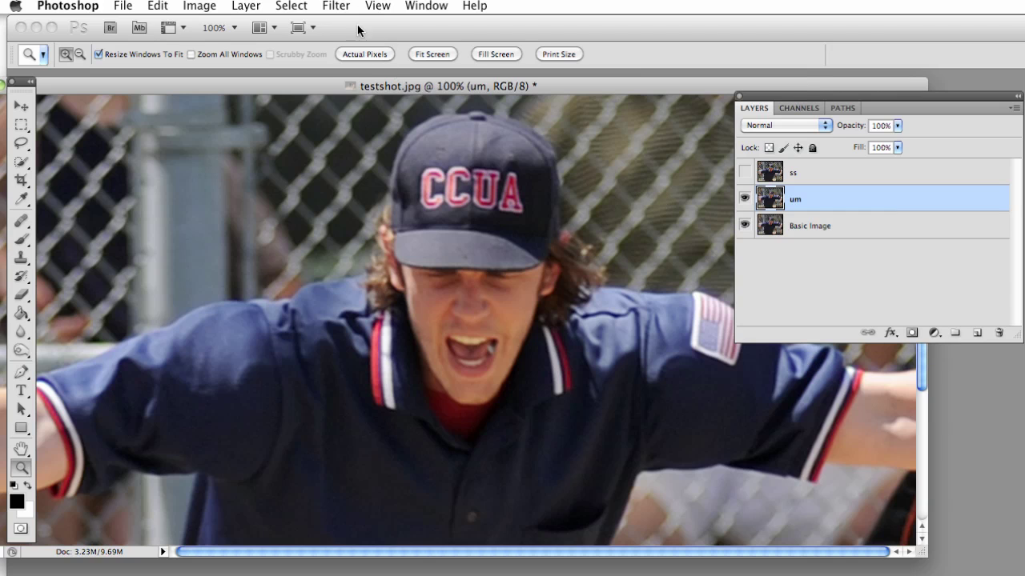
pyautogui.click(337, 9)
pyautogui.moveTo(386, 272)
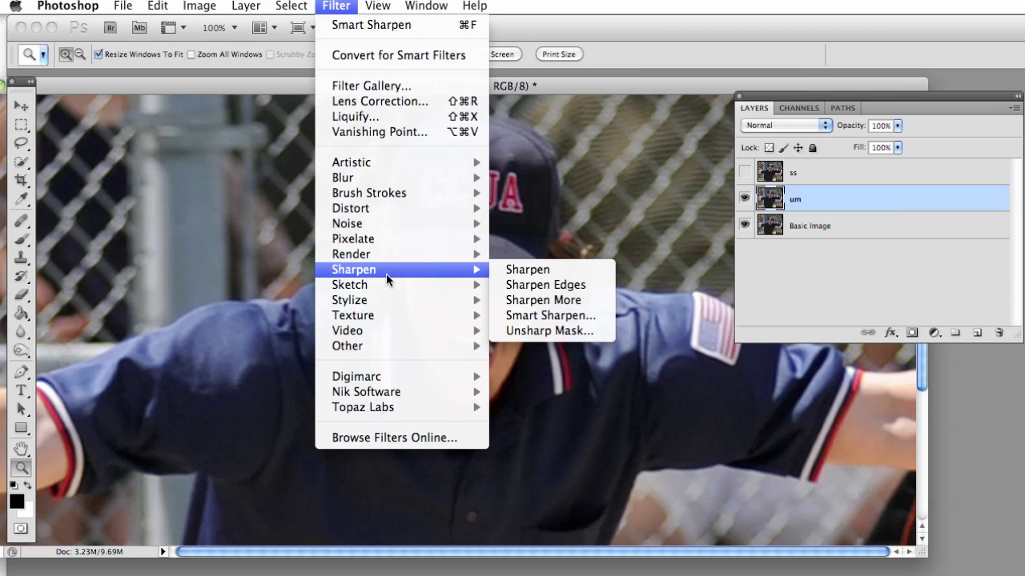
pyautogui.click(542, 333)
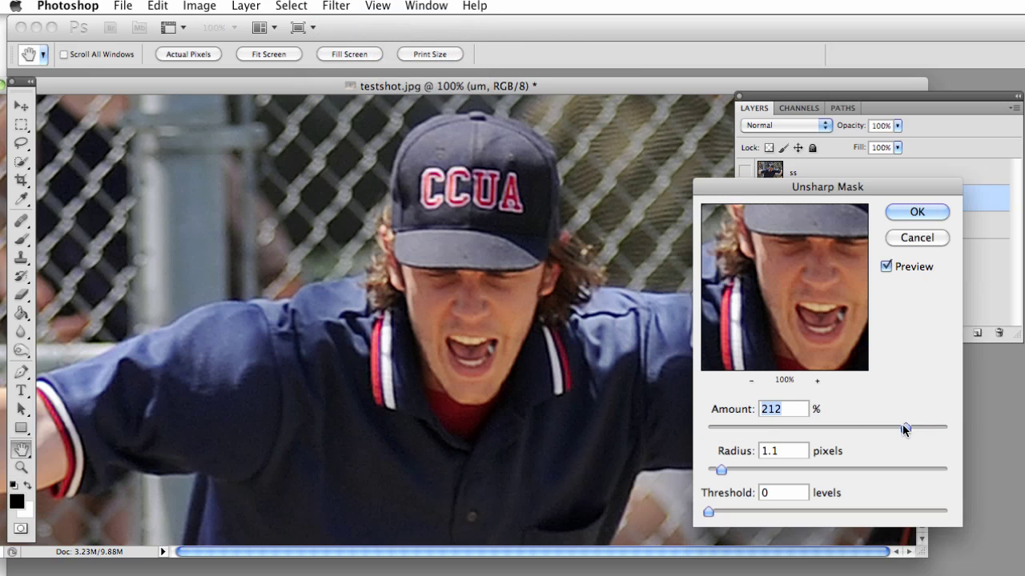
pyautogui.moveTo(904, 427); pyautogui.dragTo(927, 436)
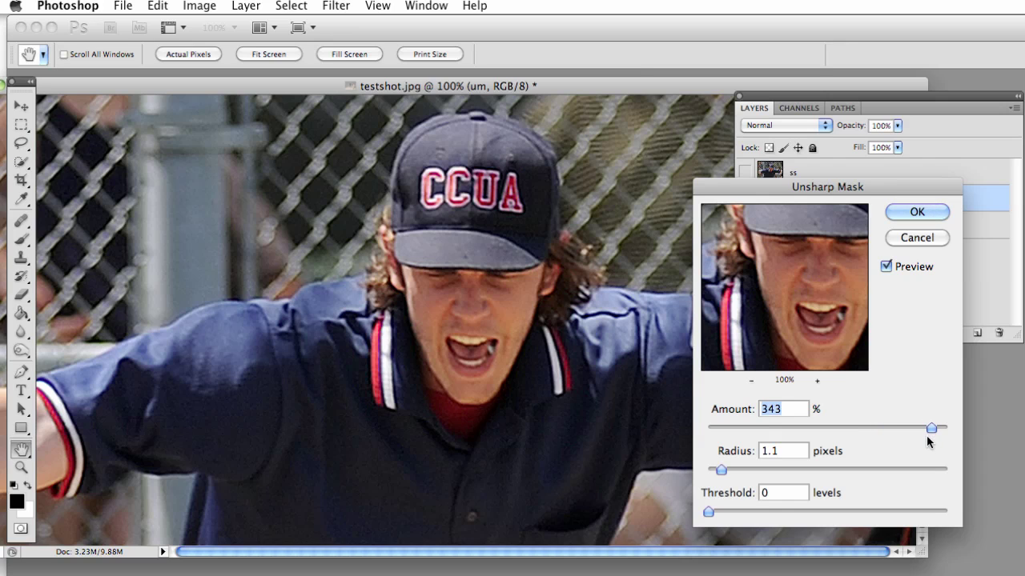
pyautogui.write('350')
pyautogui.click(917, 209)
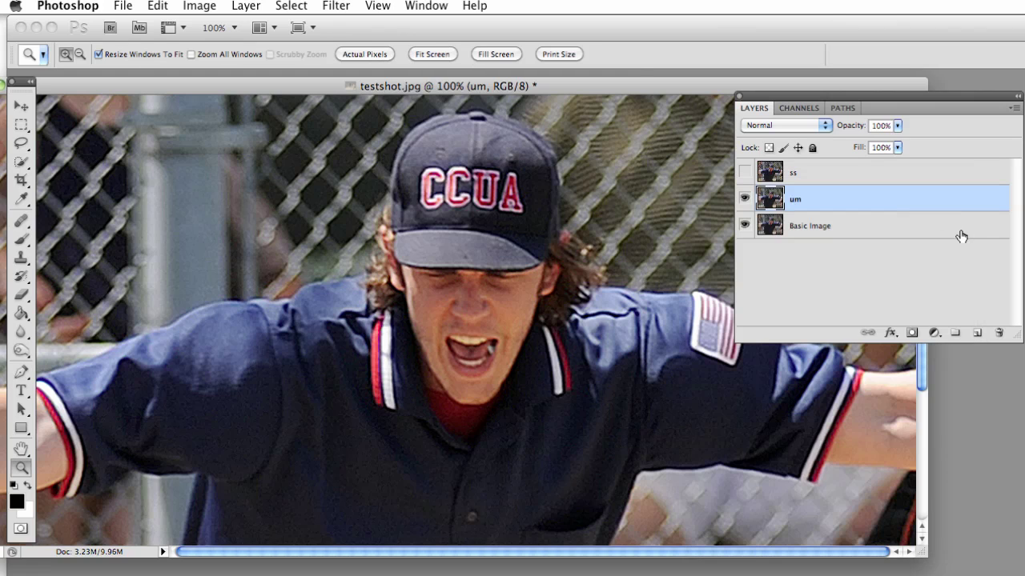
# Toggle the um layer's visibility to compare it with the original, and leave the layer hidden.
pyautogui.click(745, 199)
pyautogui.click(745, 199)
pyautogui.click(744, 200)
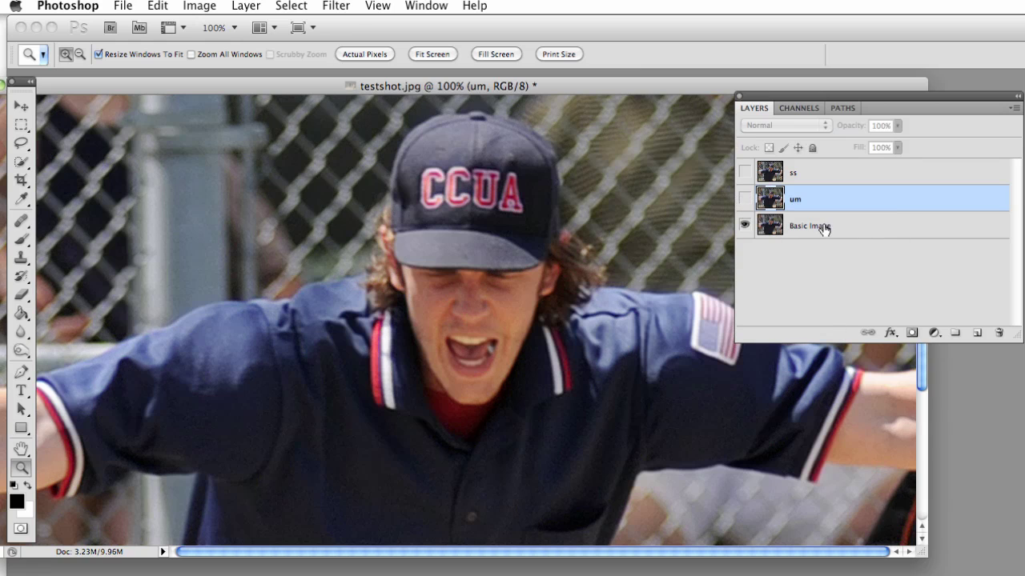
# Make a third duplicate of the Basic Image layer and apply Unsharp Mask to it at an amount of 350%.
pyautogui.moveTo(807, 228); pyautogui.dragTo(975, 331)
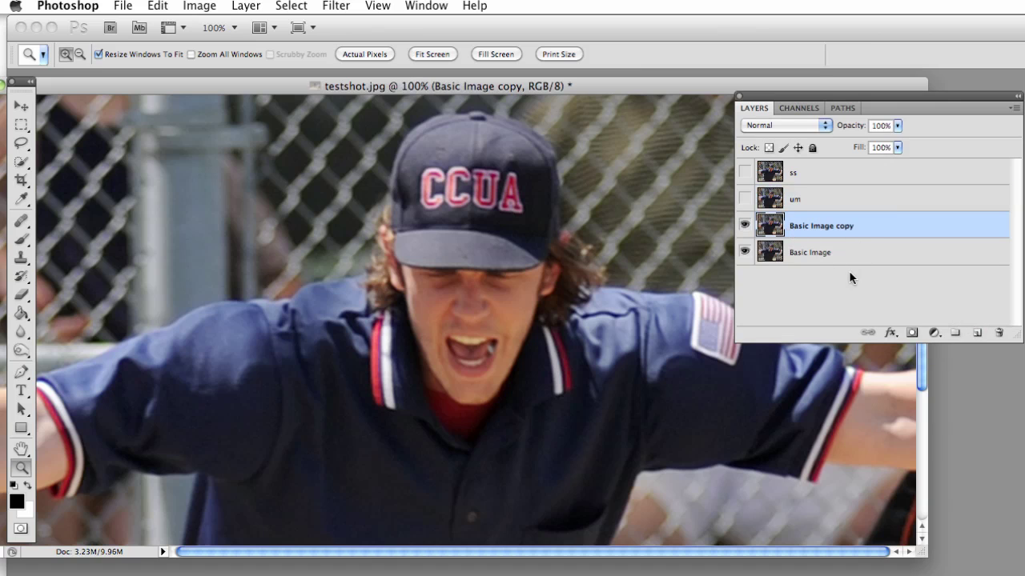
pyautogui.click(335, 7)
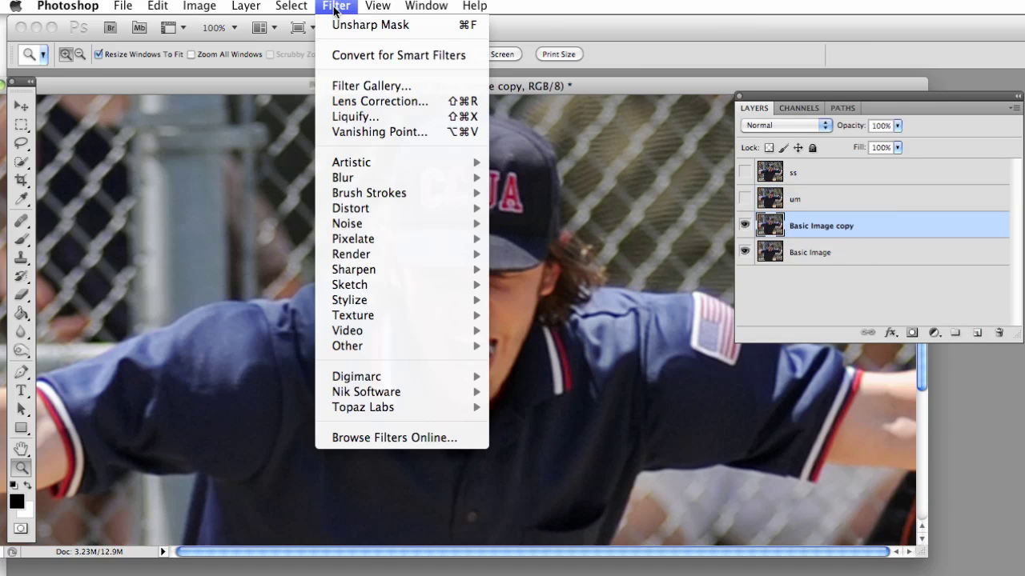
pyautogui.moveTo(389, 272)
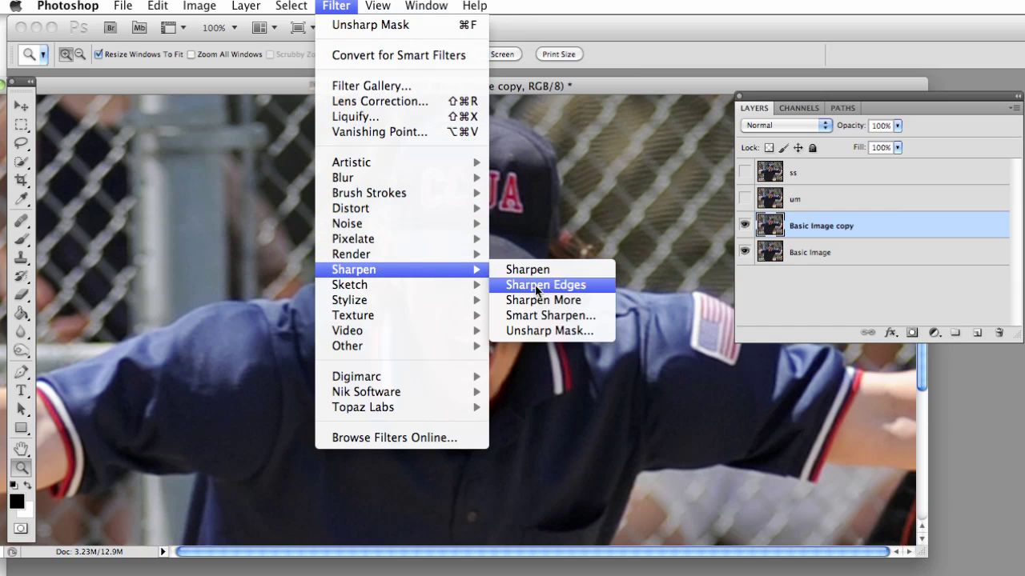
pyautogui.click(545, 332)
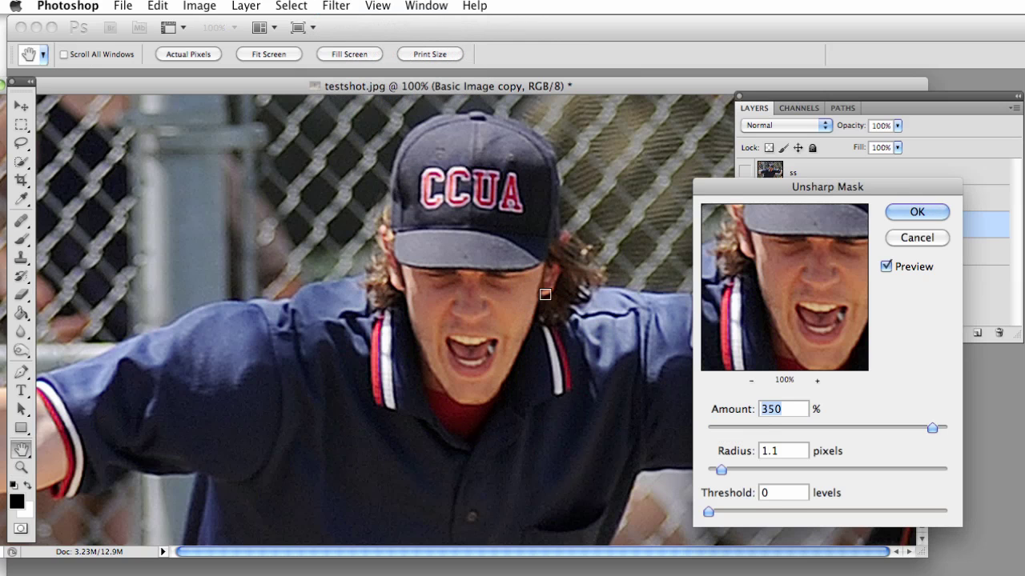
pyautogui.click(931, 211)
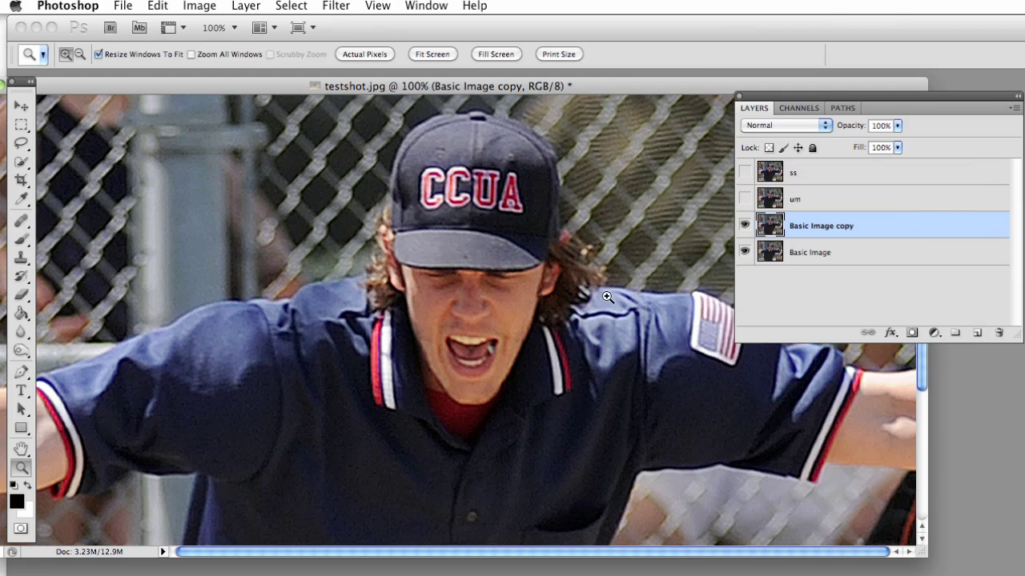
# Fade the Unsharp Mask on the Basic Image copy layer using Luminosity mode at 100% opacity.
pyautogui.click(157, 7)
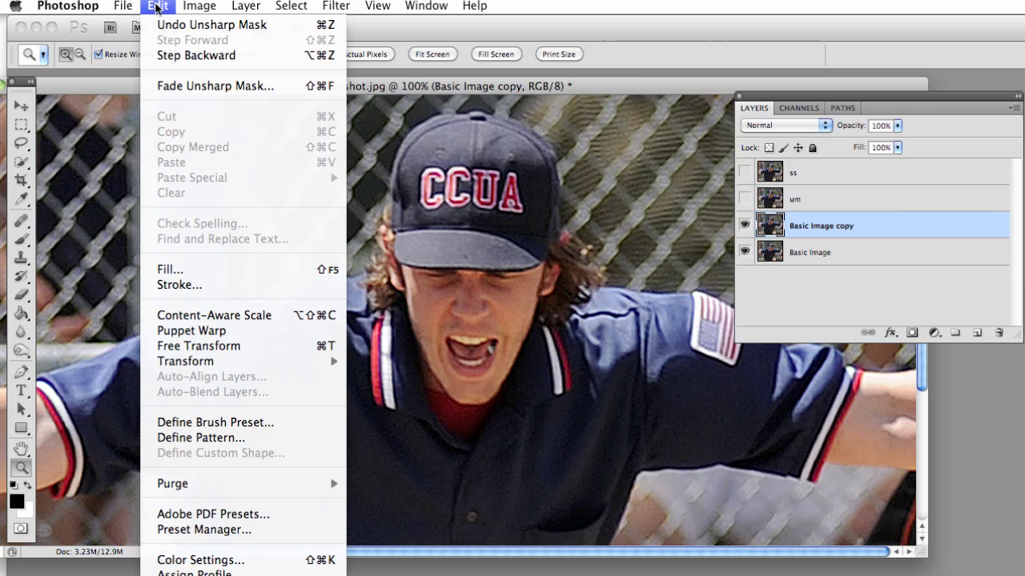
pyautogui.click(207, 87)
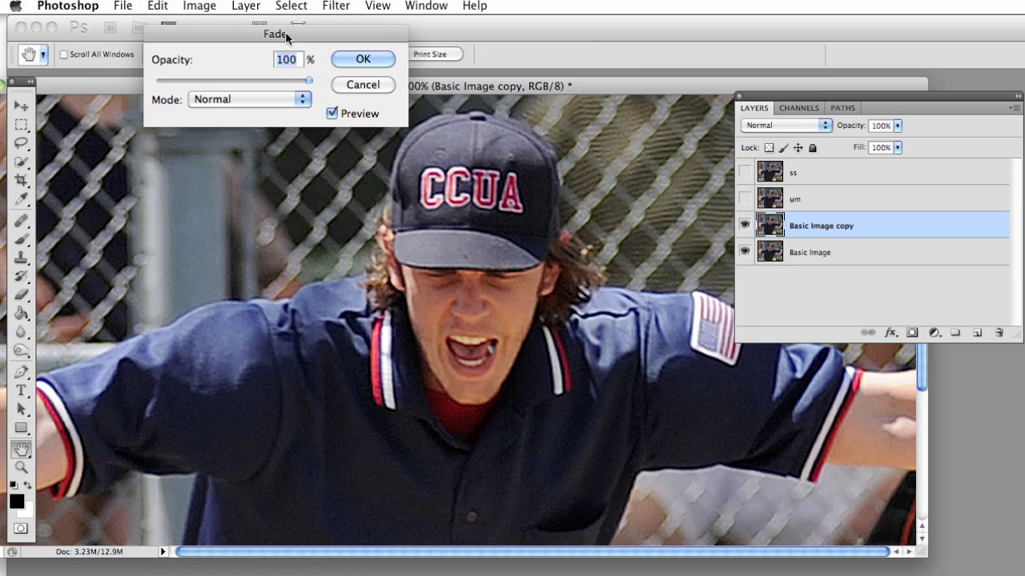
pyautogui.moveTo(286, 38); pyautogui.dragTo(280, 31)
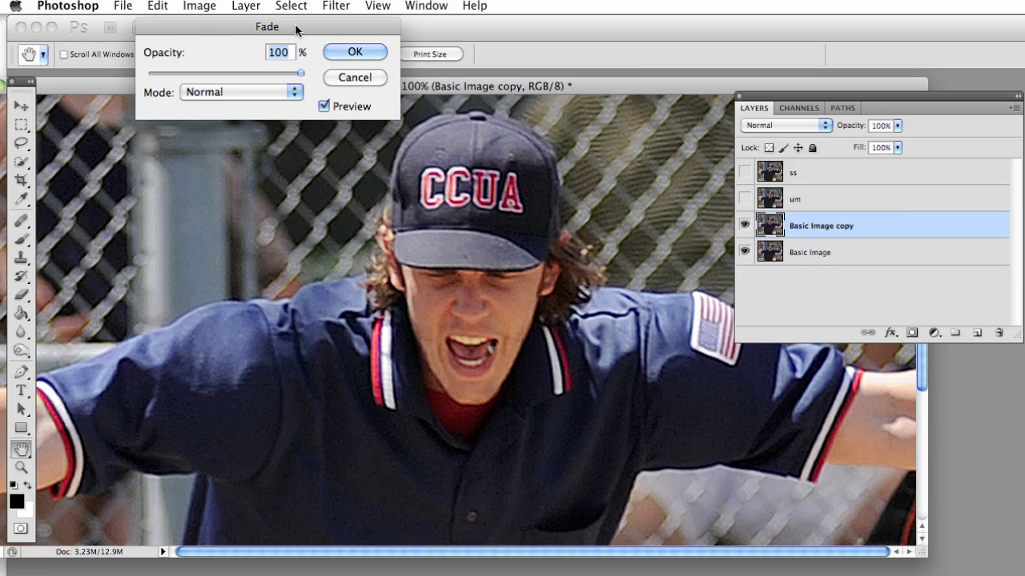
pyautogui.moveTo(296, 30); pyautogui.dragTo(290, 28)
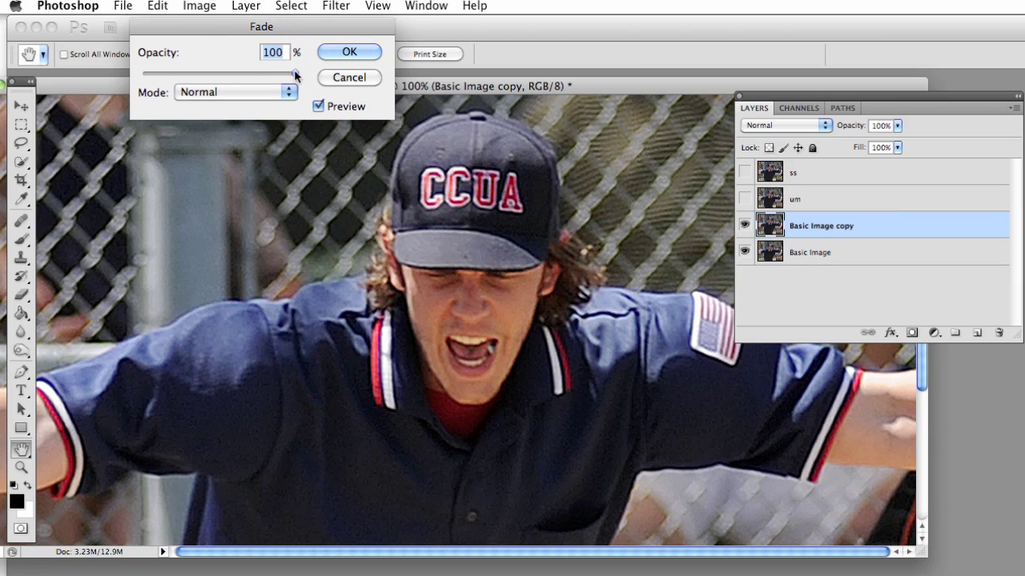
pyautogui.moveTo(294, 72); pyautogui.dragTo(138, 76)
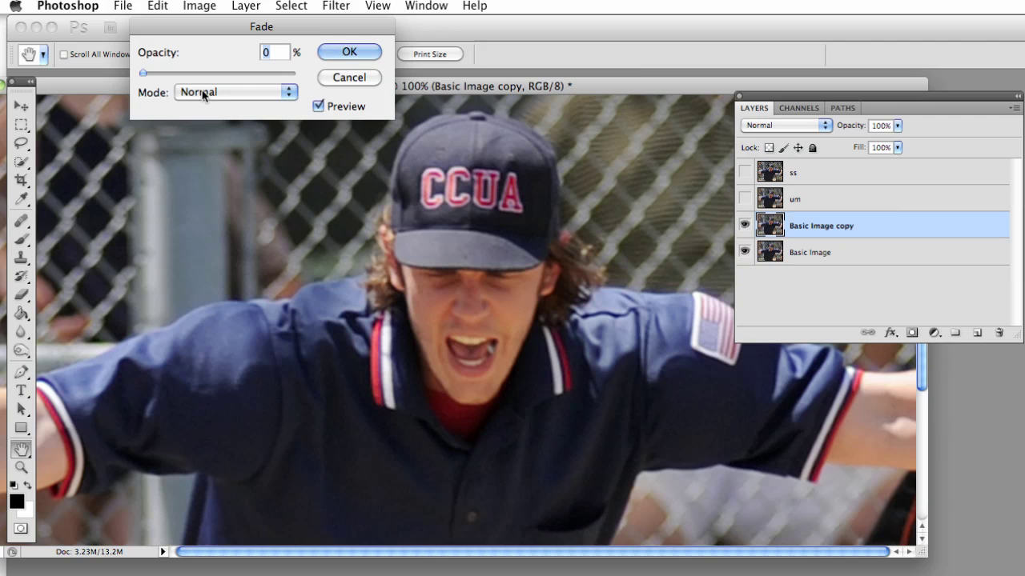
pyautogui.click(290, 93)
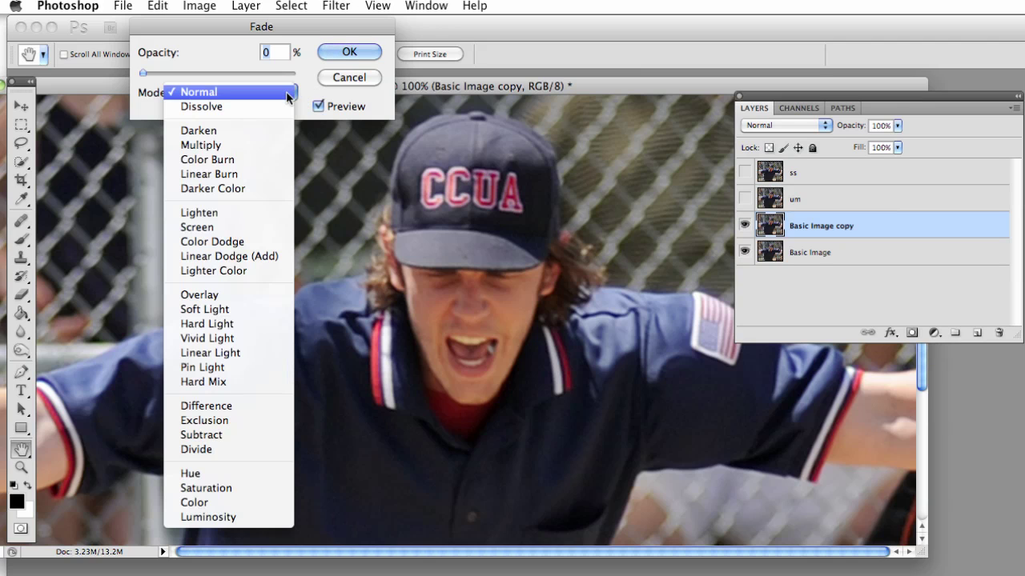
pyautogui.click(255, 518)
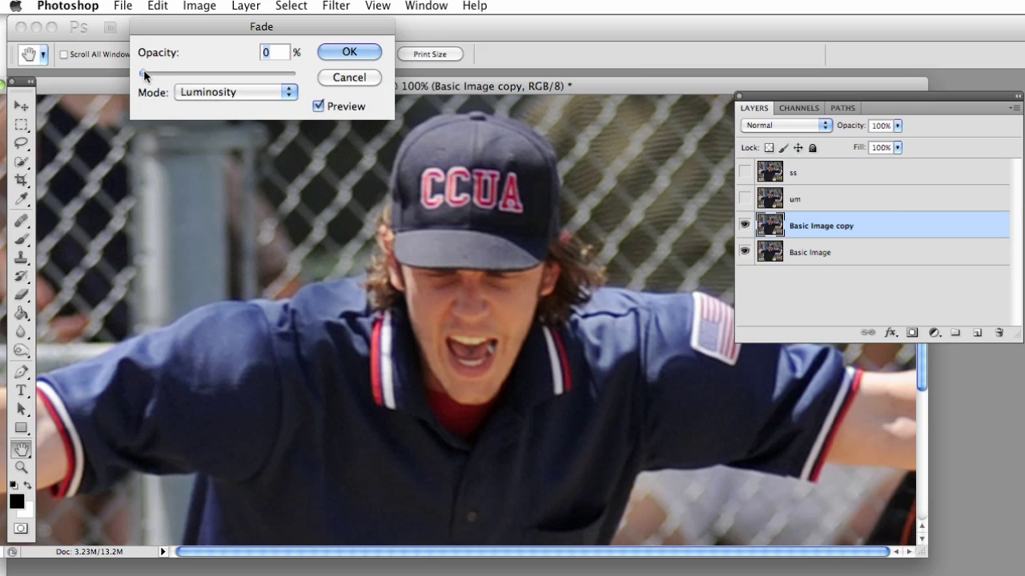
pyautogui.moveTo(144, 72); pyautogui.dragTo(365, 214)
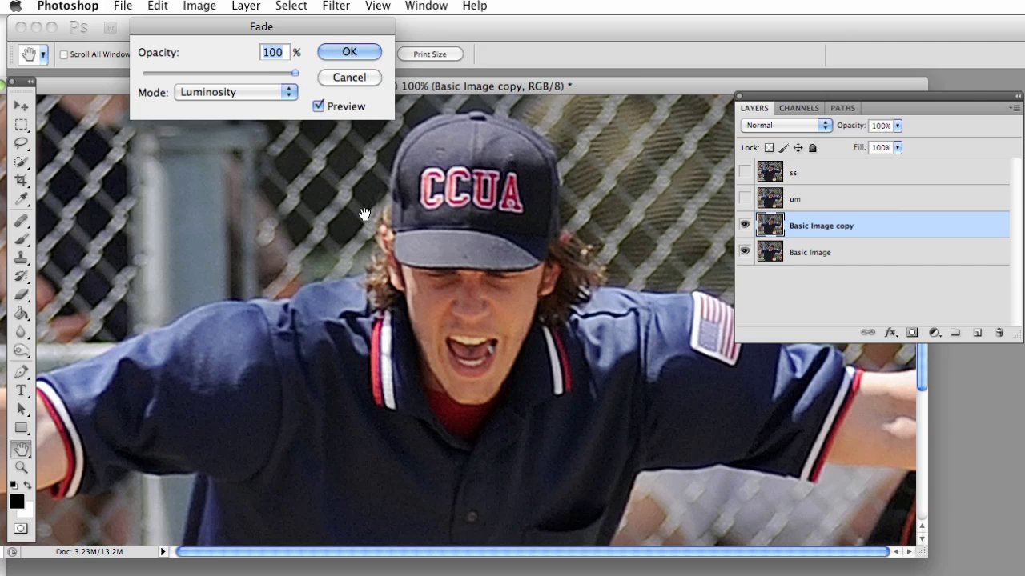
pyautogui.click(357, 53)
pyautogui.press('z')
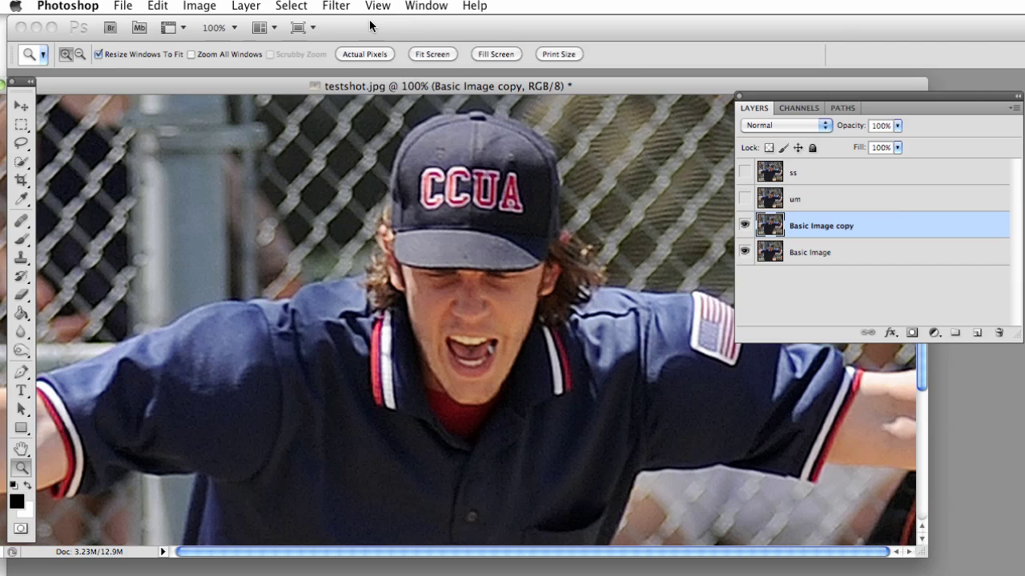
# Rename the Basic Image copy layer as fade and show the um and ss layers again.
pyautogui.doubleClick(830, 225)
pyautogui.write('fade')
pyautogui.press('Return')
pyautogui.click(745, 199)
pyautogui.click(744, 172)
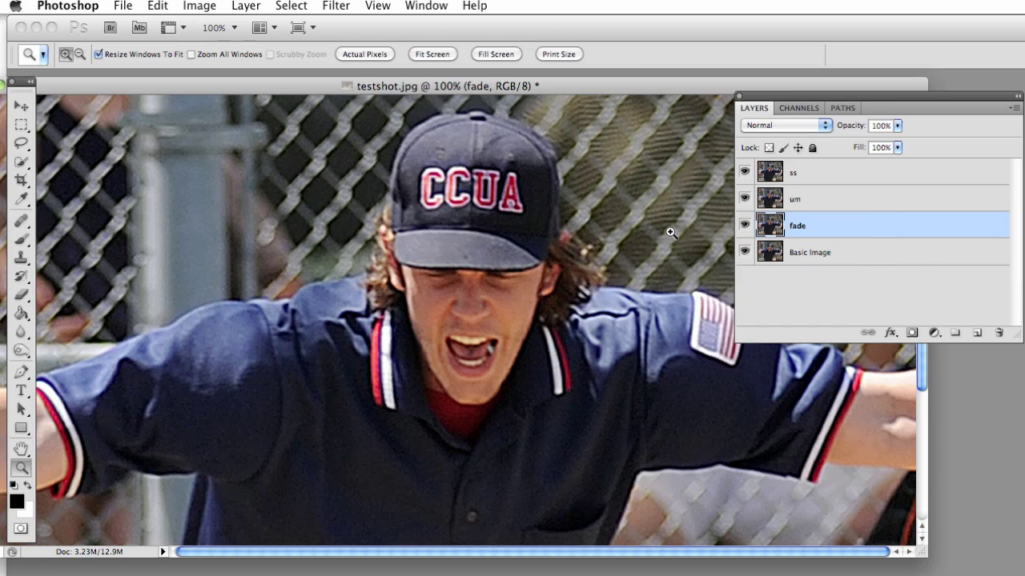
# Examine the umpire's face and collar at 200% while toggling the ss layer to compare Smart Sharpen with Unsharp Mask.
pyautogui.click(506, 305)
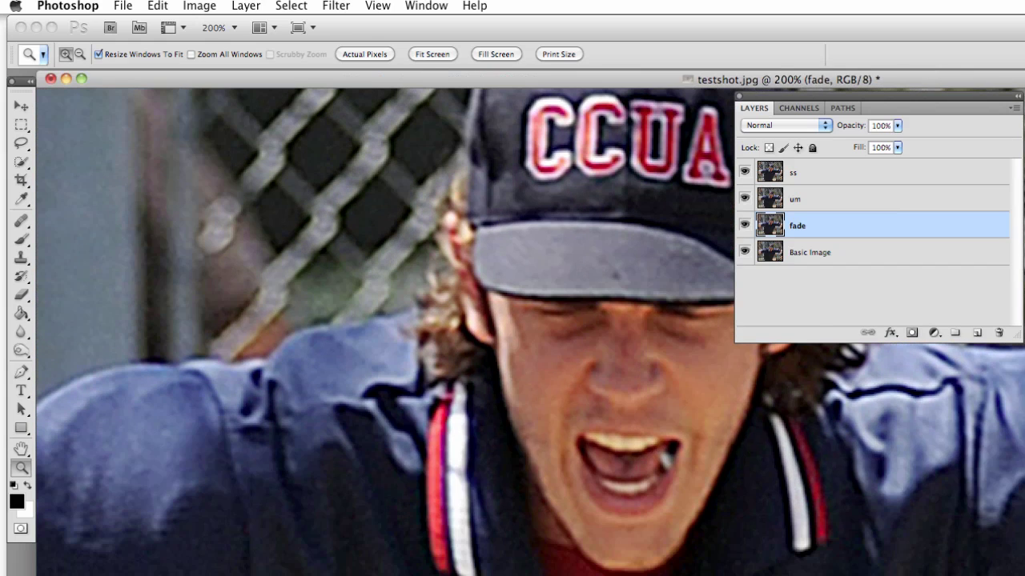
pyautogui.moveTo(608, 439); pyautogui.dragTo(445, 427)
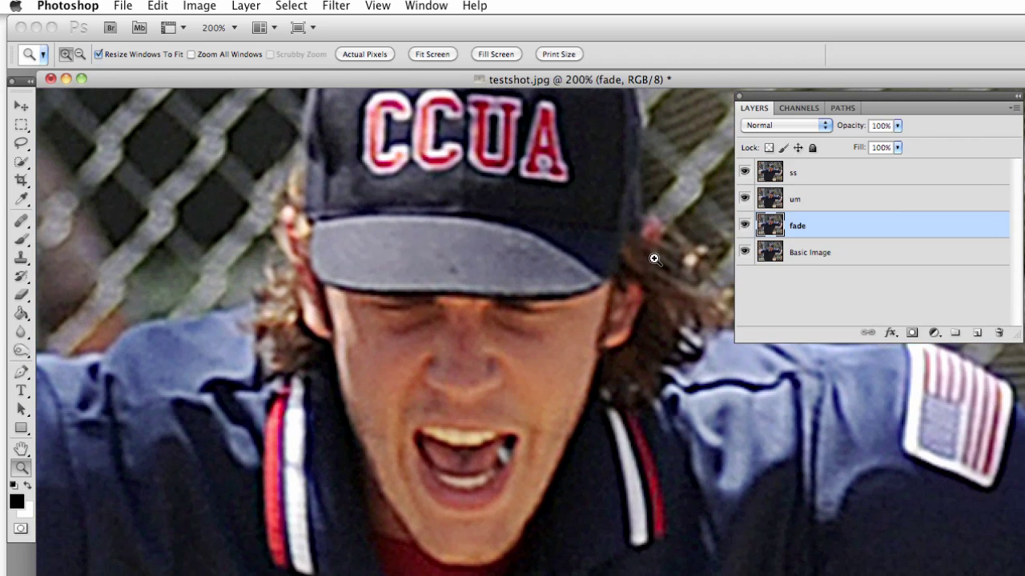
pyautogui.click(808, 172)
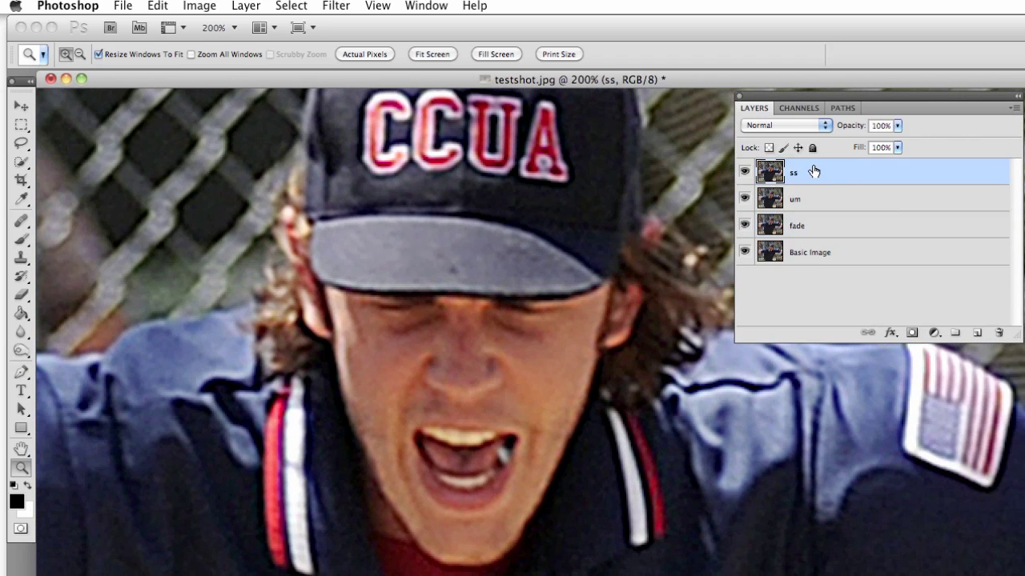
pyautogui.click(744, 173)
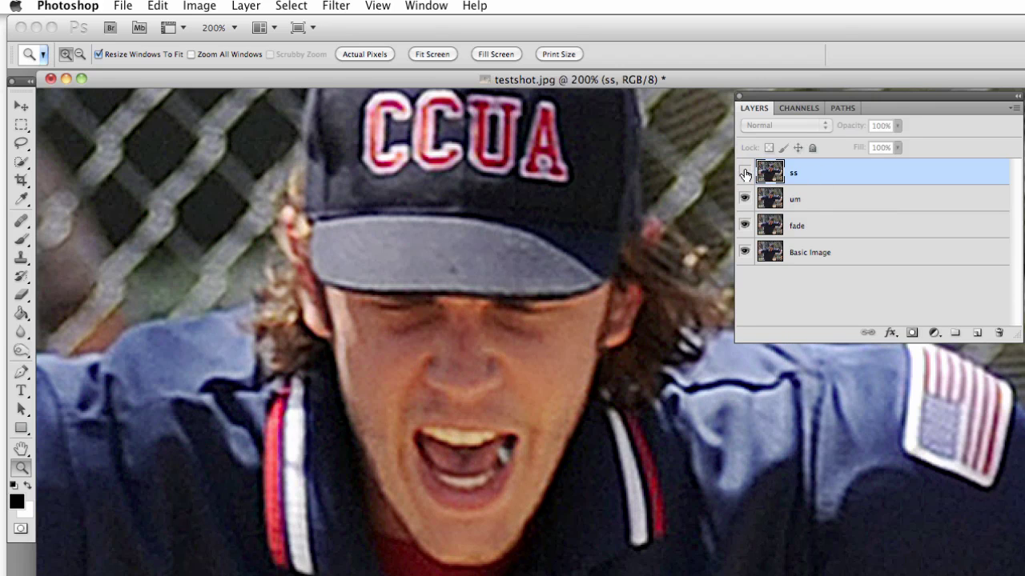
pyautogui.click(744, 173)
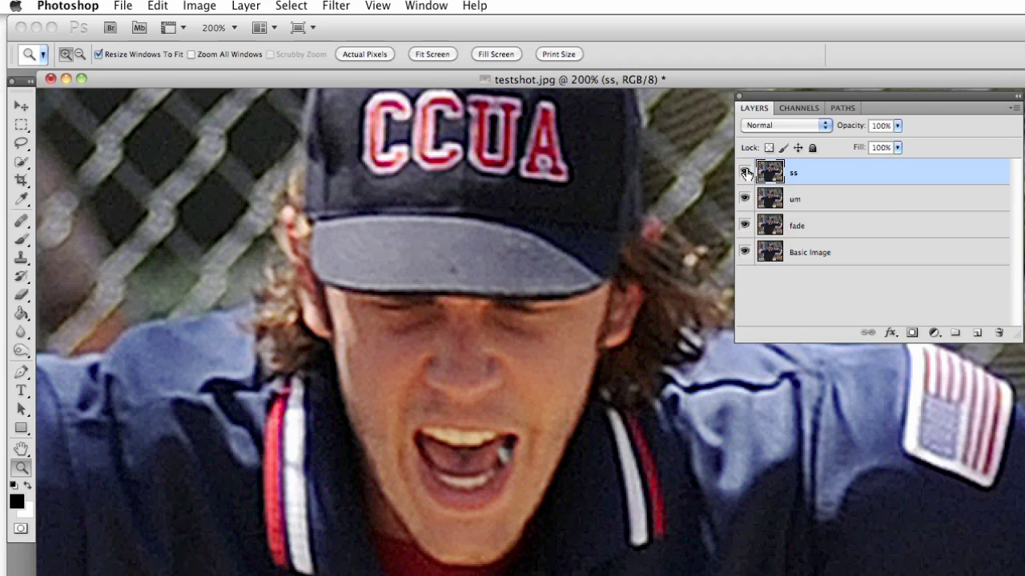
pyautogui.click(745, 173)
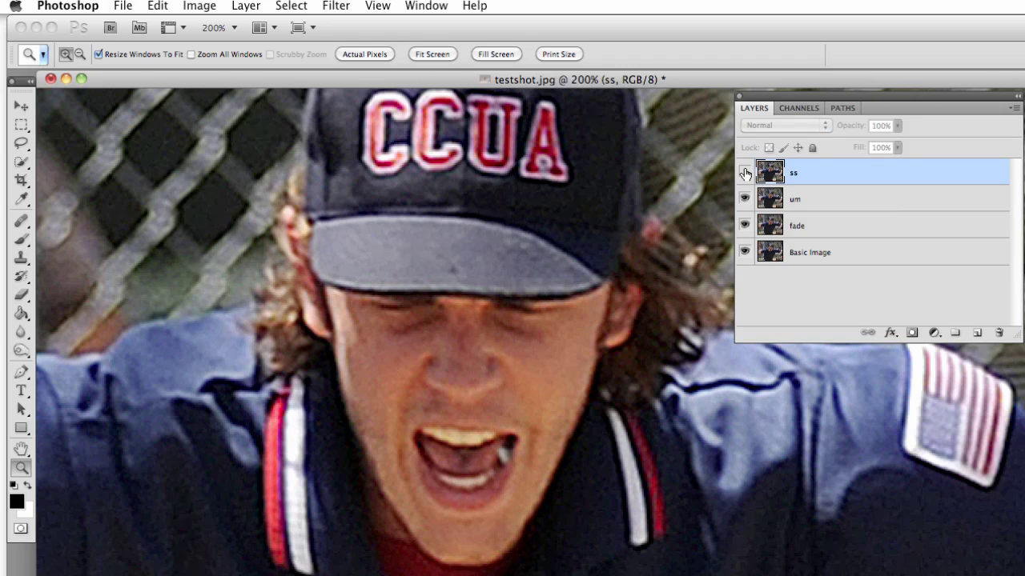
pyautogui.click(745, 173)
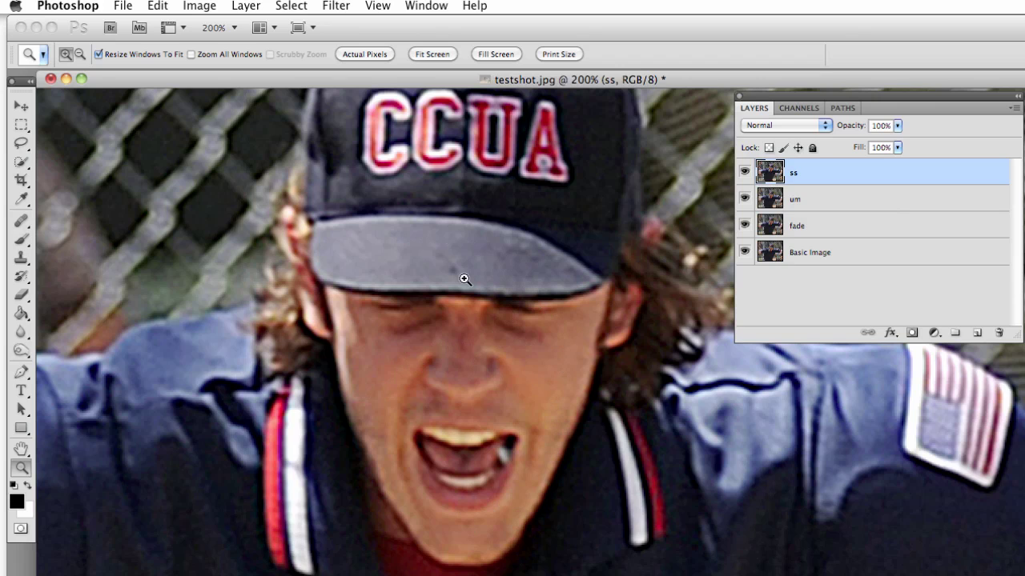
pyautogui.click(744, 172)
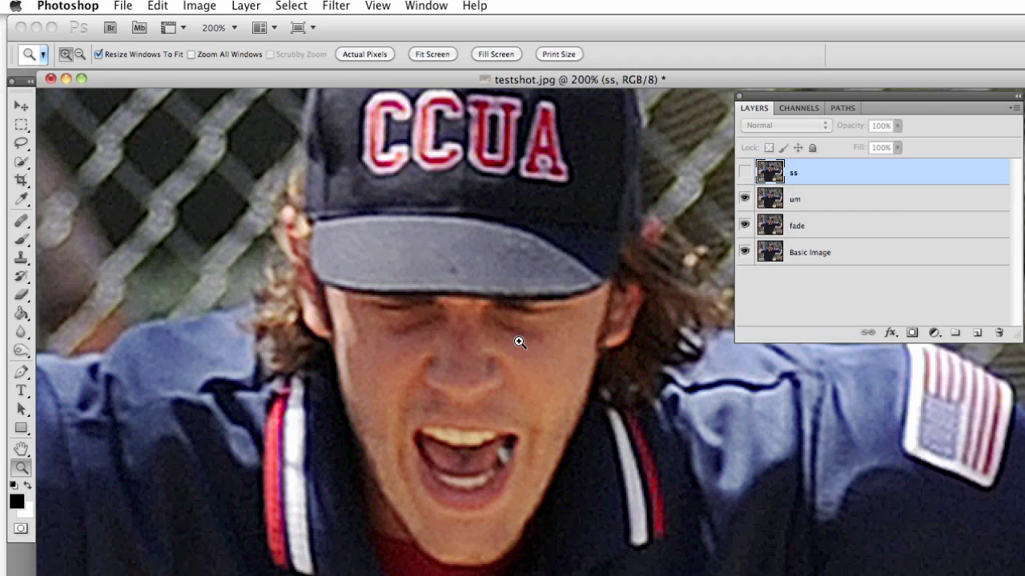
pyautogui.click(745, 172)
pyautogui.click(745, 173)
pyautogui.click(745, 173)
pyautogui.click(746, 172)
pyautogui.click(746, 173)
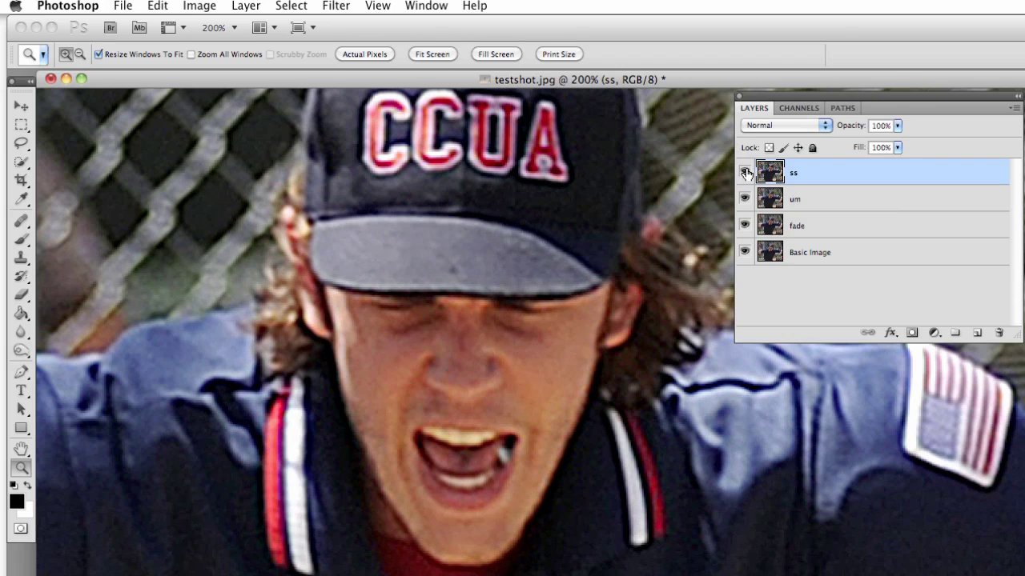
# Check the ss layer's effect once more by toggling its visibility, and delete the layer.
pyautogui.click(745, 173)
pyautogui.click(745, 173)
pyautogui.click(745, 172)
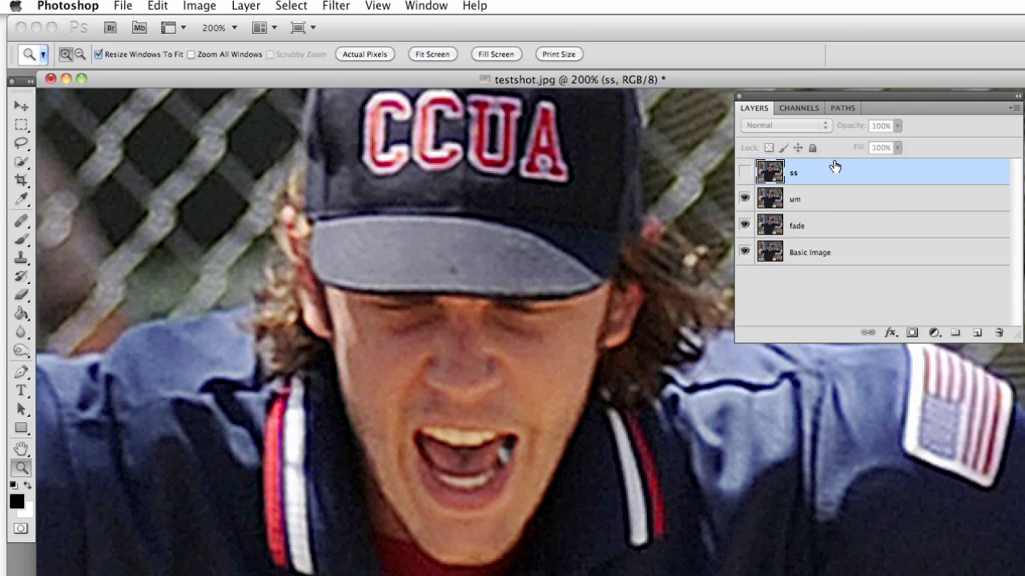
pyautogui.moveTo(823, 174); pyautogui.dragTo(999, 333)
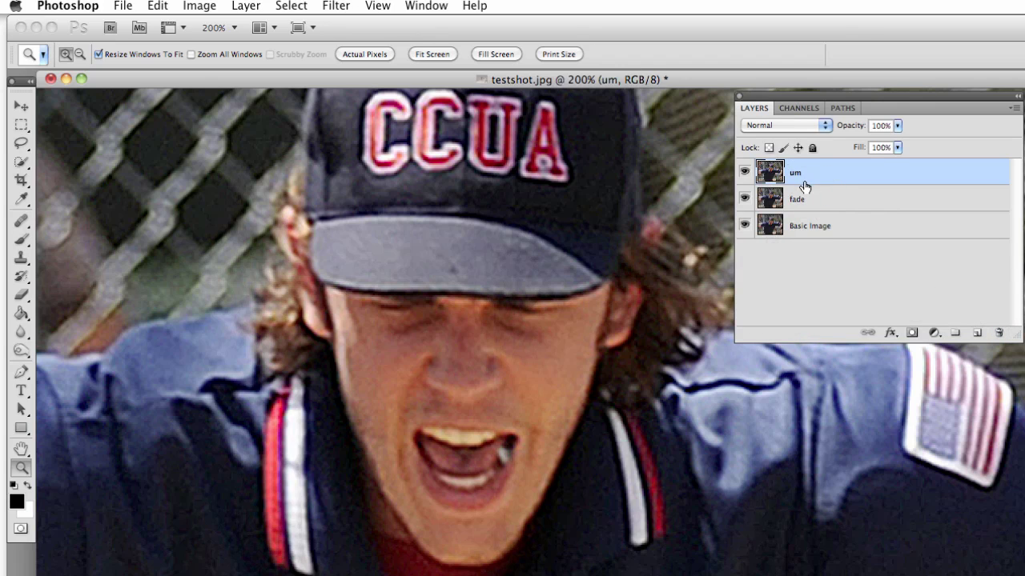
# Toggle the um layer repeatedly to compare plain Unsharp Mask with the luminosity-faded version on the collar stripes and face.
pyautogui.click(745, 175)
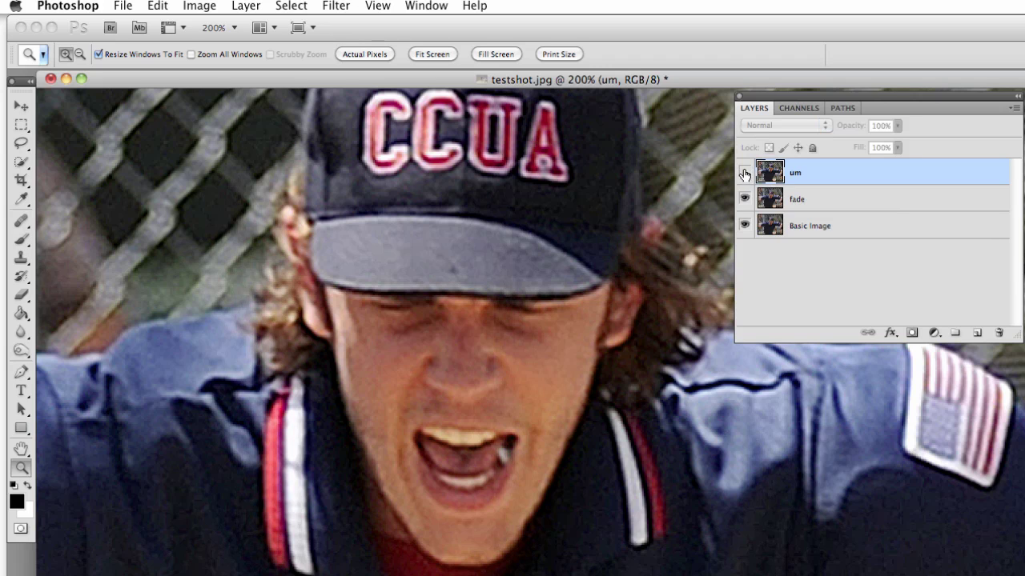
pyautogui.click(744, 175)
pyautogui.click(745, 174)
pyautogui.click(744, 174)
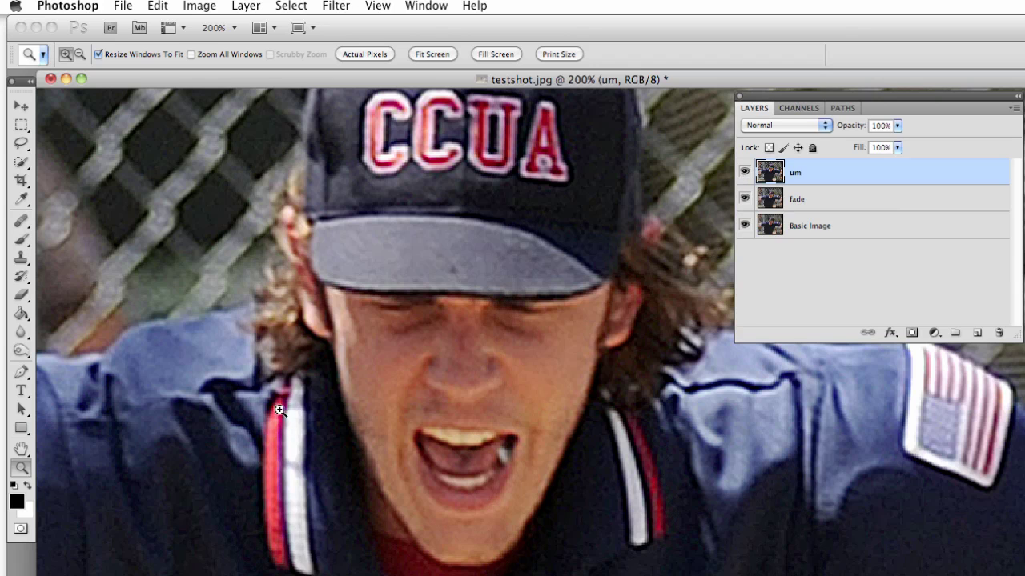
pyautogui.click(743, 174)
pyautogui.click(744, 174)
pyautogui.click(744, 174)
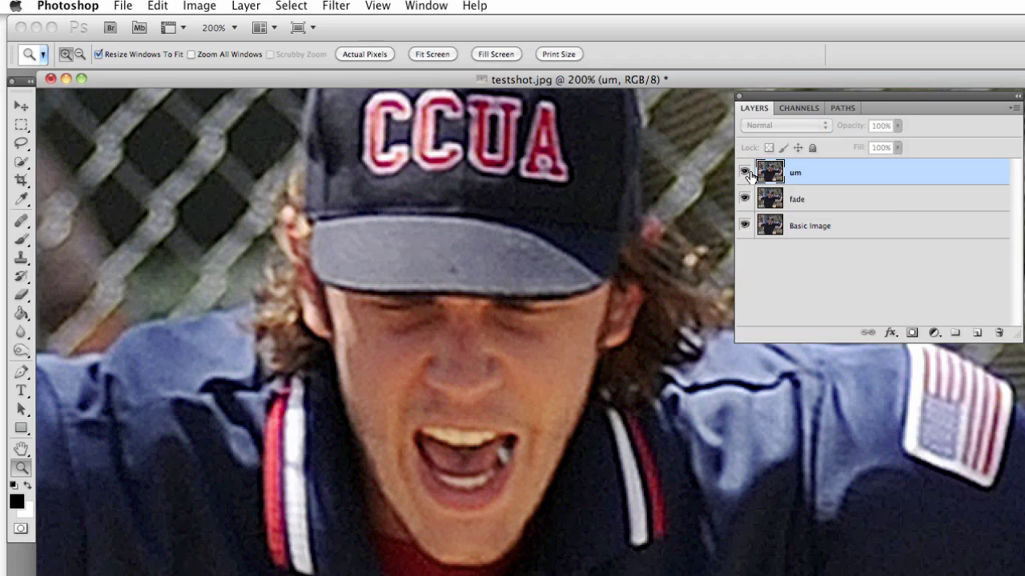
pyautogui.click(745, 173)
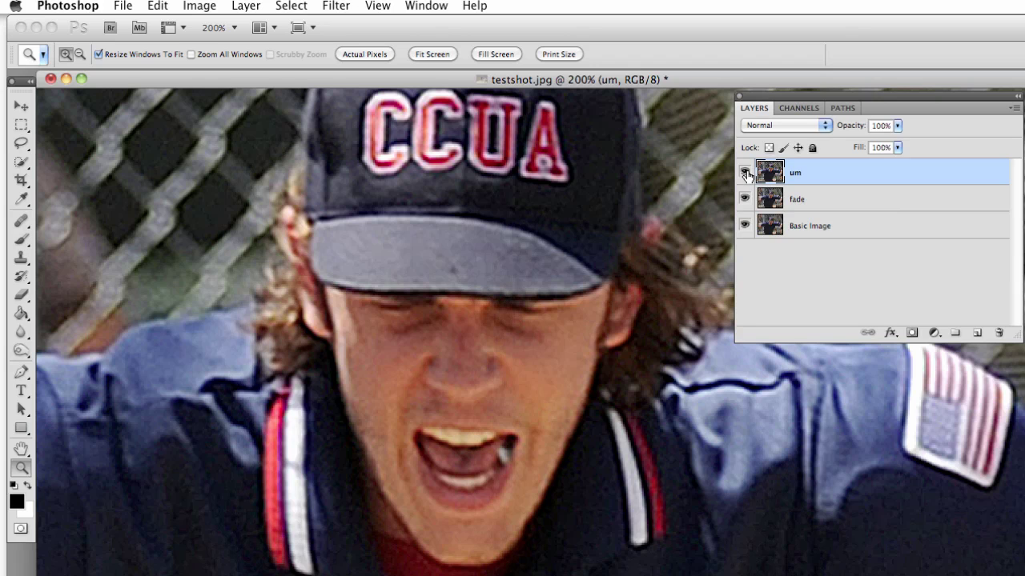
pyautogui.click(744, 174)
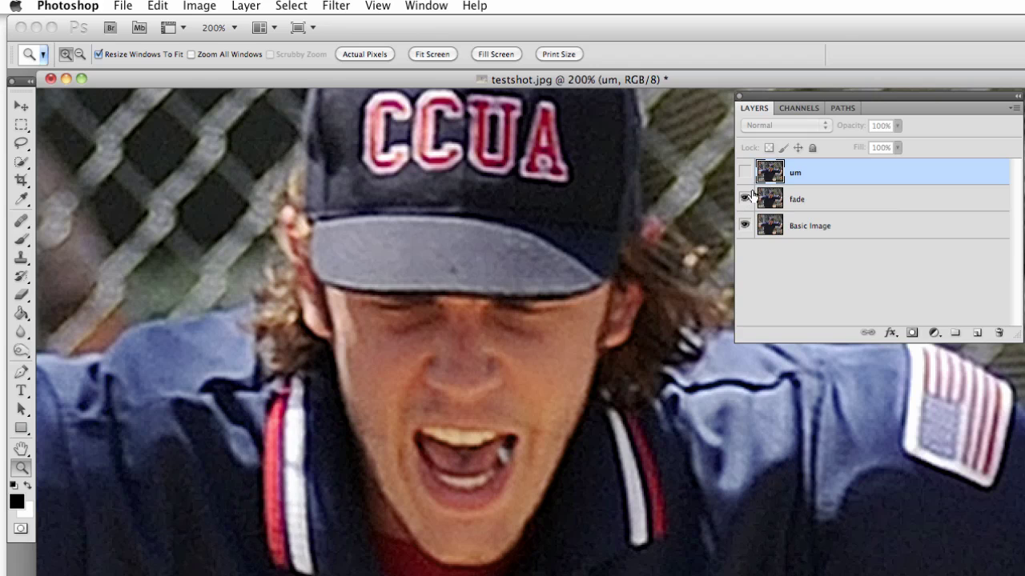
pyautogui.click(744, 173)
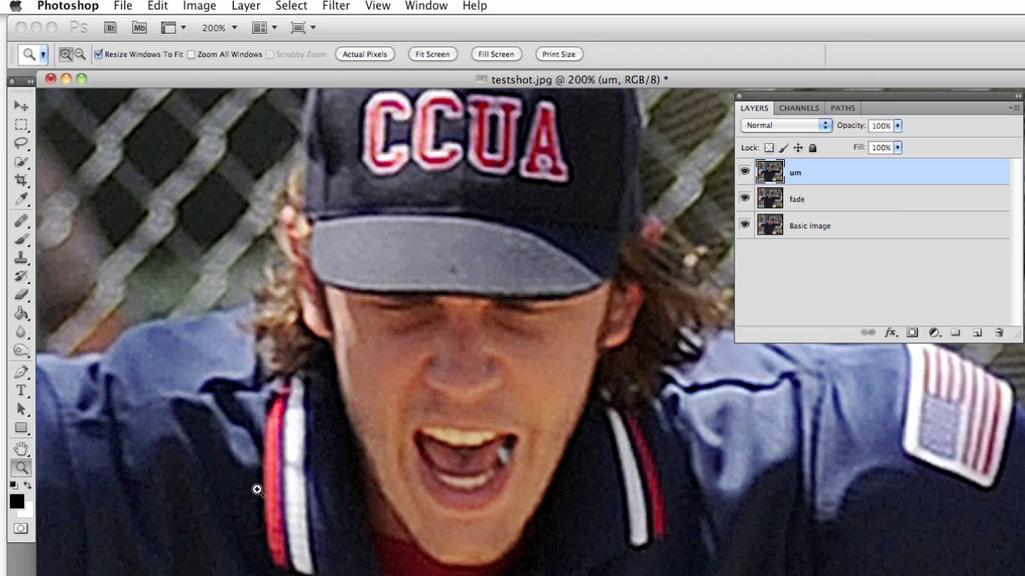
pyautogui.click(745, 174)
pyautogui.click(744, 175)
pyautogui.click(744, 173)
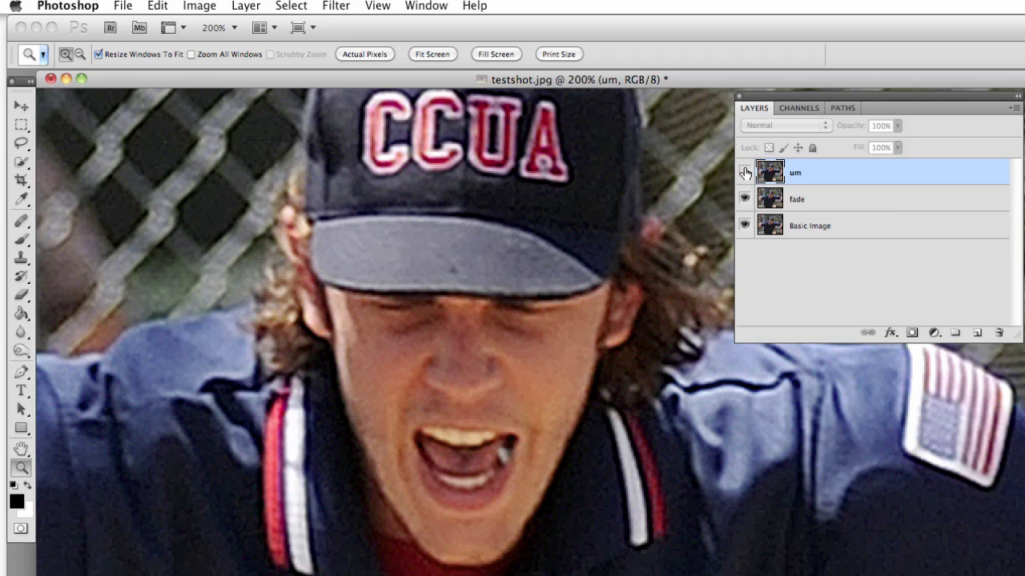
pyautogui.click(744, 173)
pyautogui.click(744, 173)
pyautogui.click(743, 173)
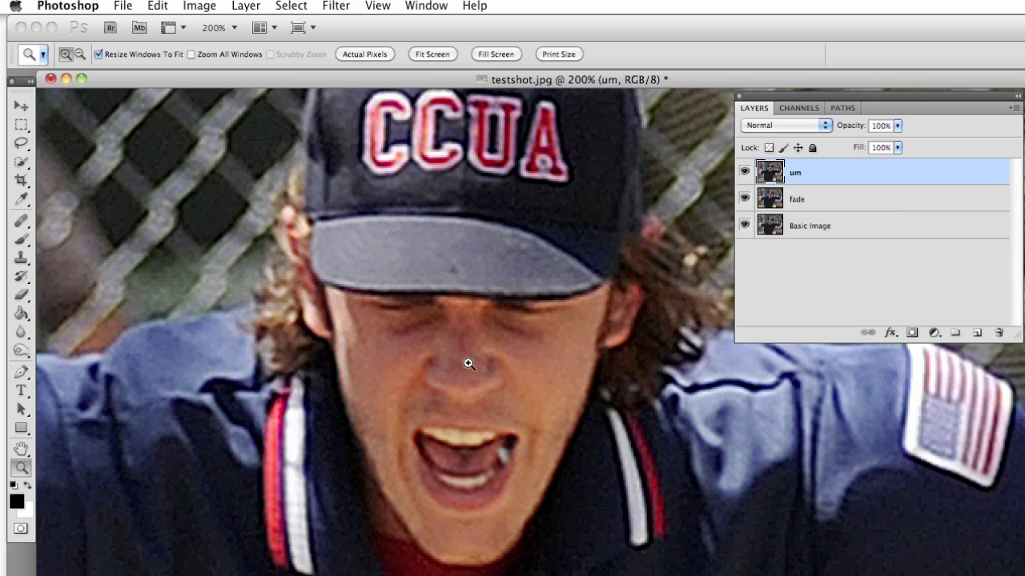
pyautogui.click(745, 174)
pyautogui.click(745, 172)
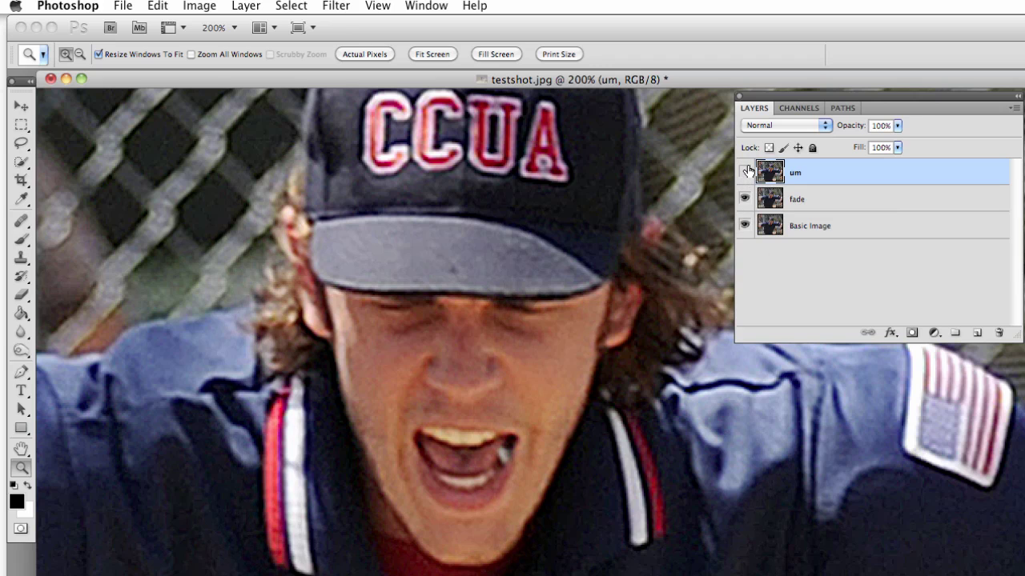
pyautogui.click(842, 197)
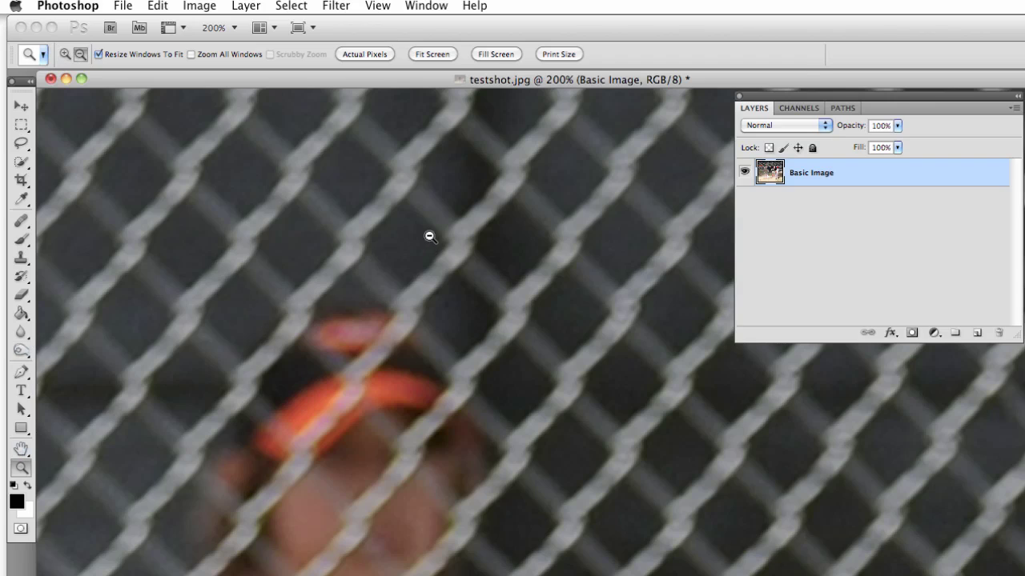
# Crop the full Basic Image photo to the existing rectangular selection around the umpire.
pyautogui.keyDown('alt'); pyautogui.click(427, 243); pyautogui.keyUp('alt')
pyautogui.keyDown('alt'); pyautogui.click(427, 242); pyautogui.keyUp('alt')
pyautogui.keyDown('alt'); pyautogui.click(419, 251); pyautogui.keyUp('alt')
pyautogui.keyDown('alt'); pyautogui.click(419, 251); pyautogui.keyUp('alt')
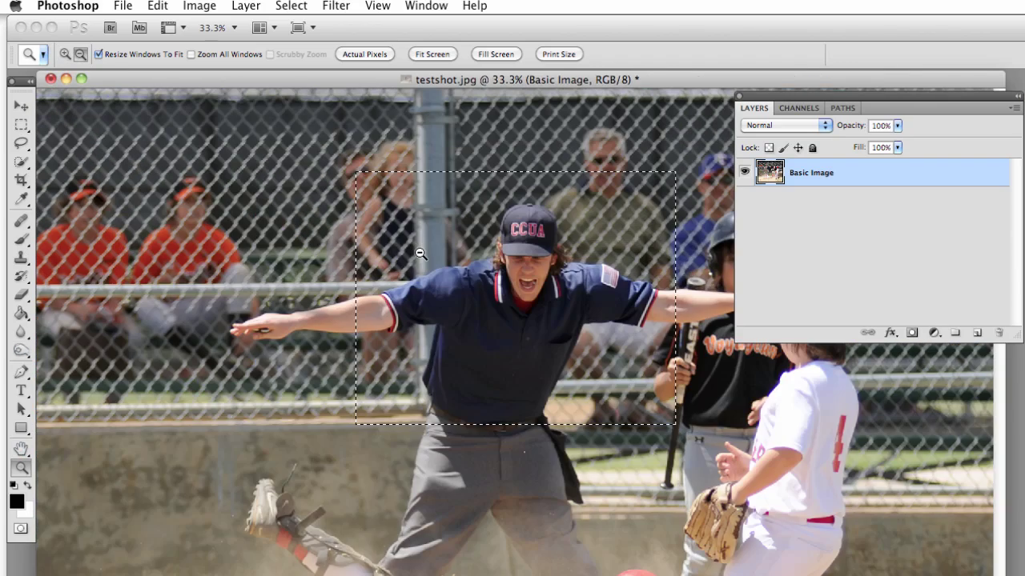
pyautogui.keyDown('alt'); pyautogui.click(418, 257); pyautogui.keyUp('alt')
pyautogui.click(418, 257)
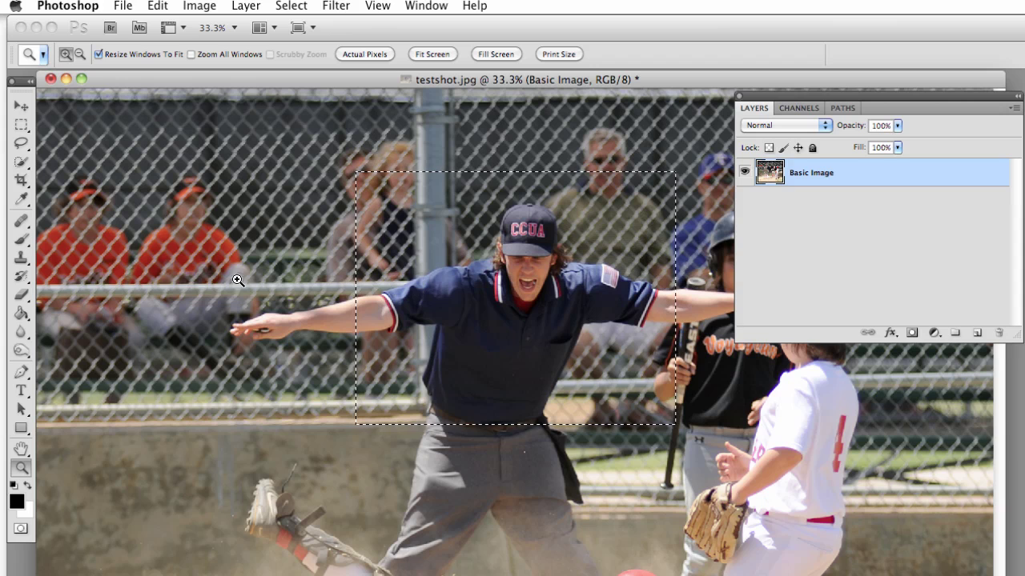
pyautogui.click(200, 7)
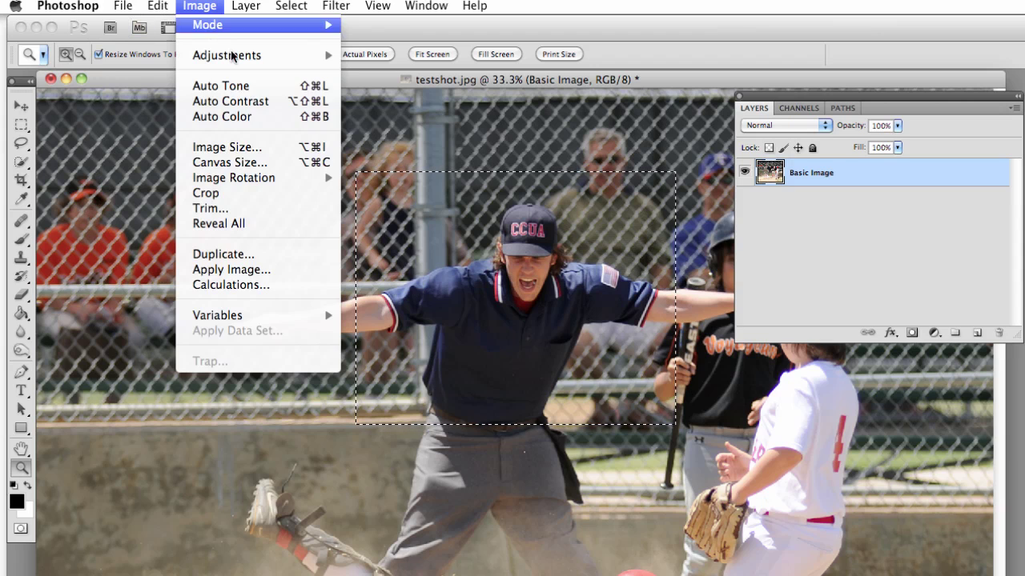
pyautogui.click(245, 193)
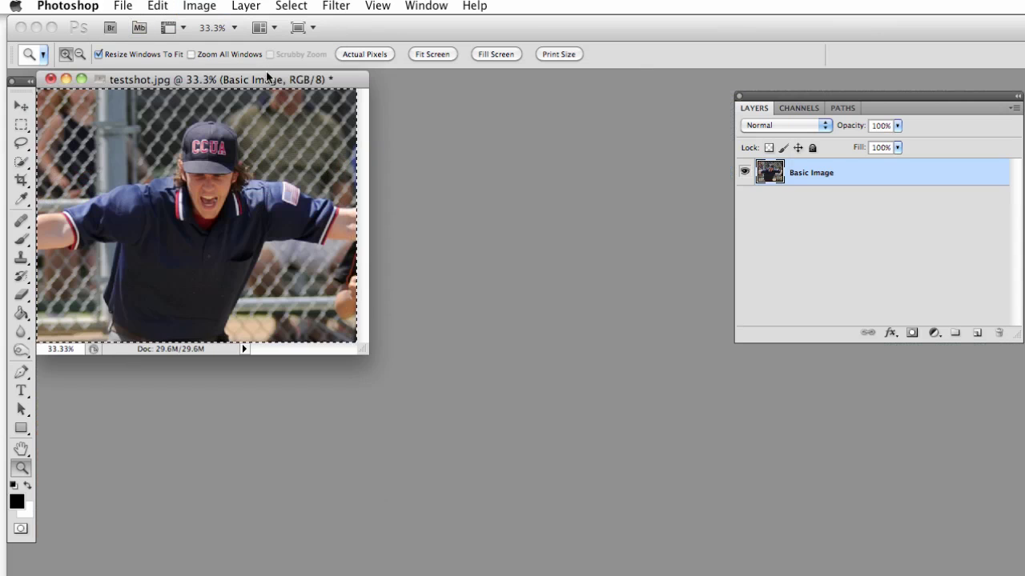
# Duplicate the Basic Image layer of the cropped photo and clear the selection.
pyautogui.moveTo(267, 76); pyautogui.dragTo(361, 102)
pyautogui.click(431, 241)
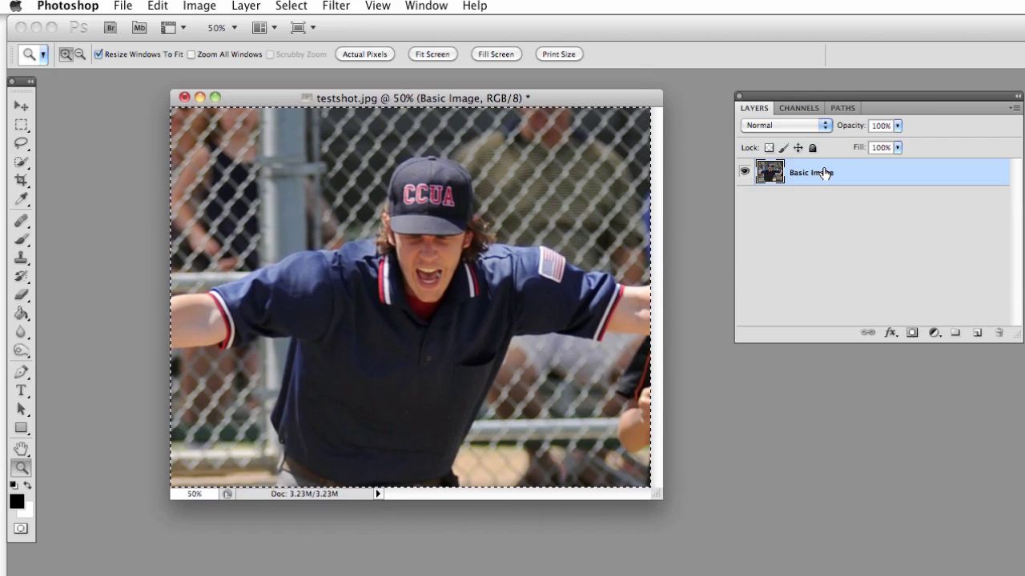
pyautogui.moveTo(822, 175); pyautogui.dragTo(974, 333)
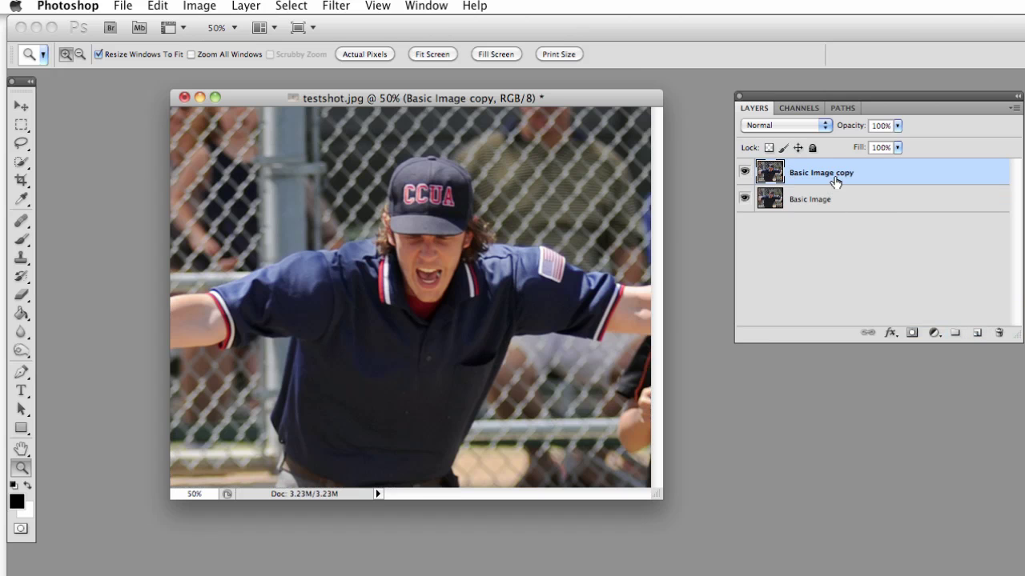
# Apply Unsharp Mask to the duplicate layer with amount 196%, radius 1.1 pixels and threshold 0.
pyautogui.click(335, 7)
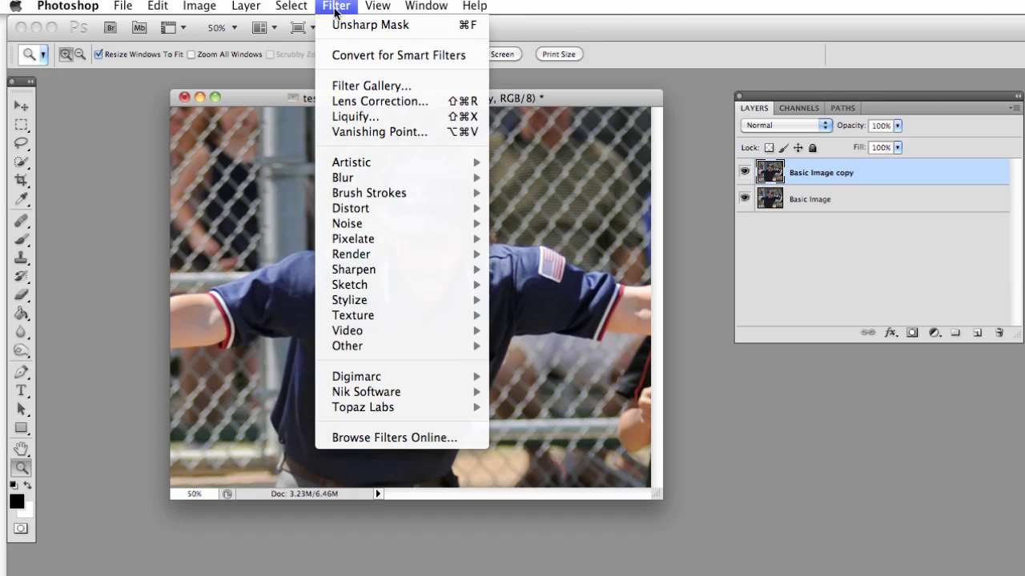
pyautogui.moveTo(374, 273)
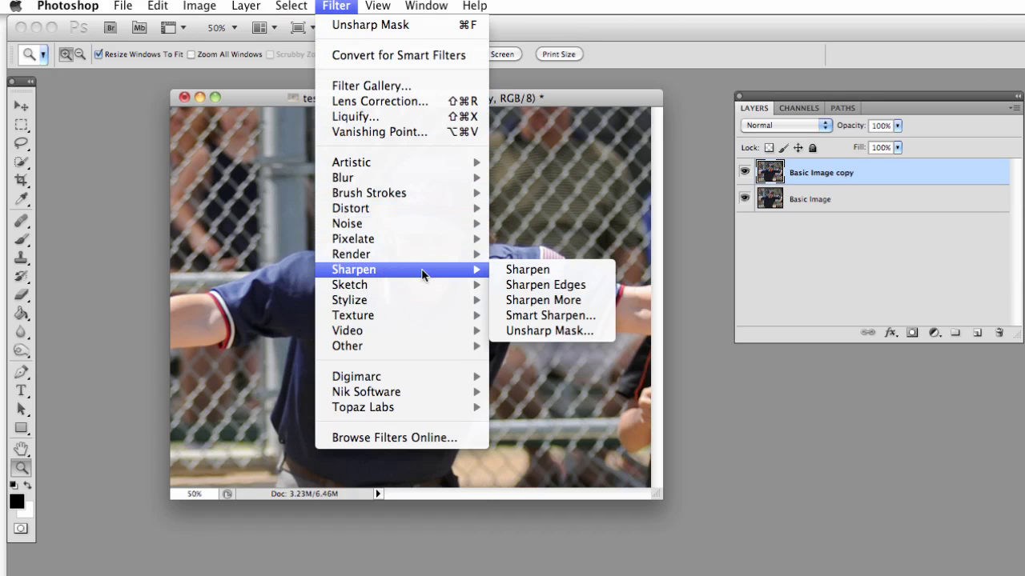
pyautogui.click(537, 328)
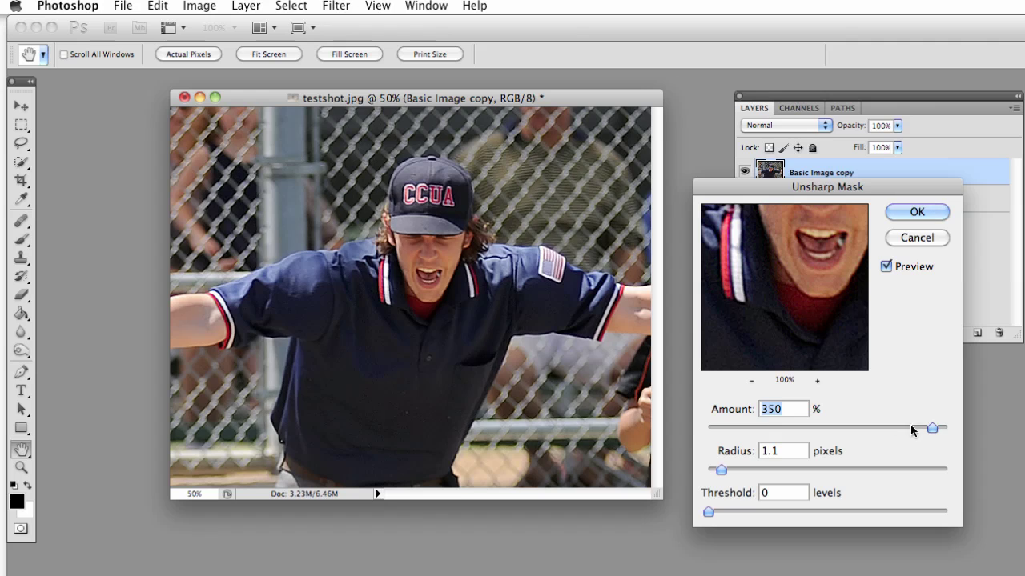
pyautogui.moveTo(931, 428); pyautogui.dragTo(898, 434)
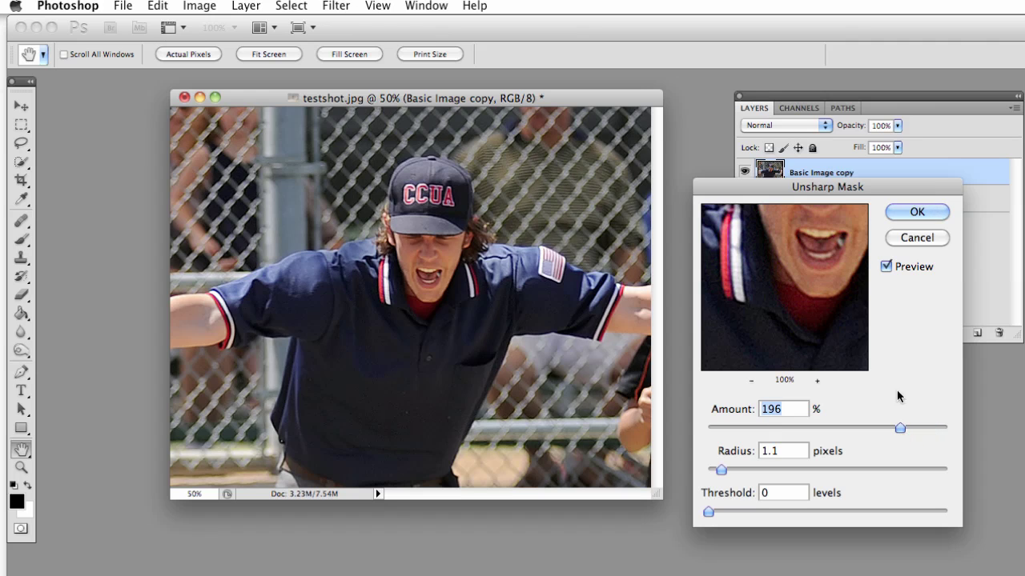
pyautogui.click(921, 211)
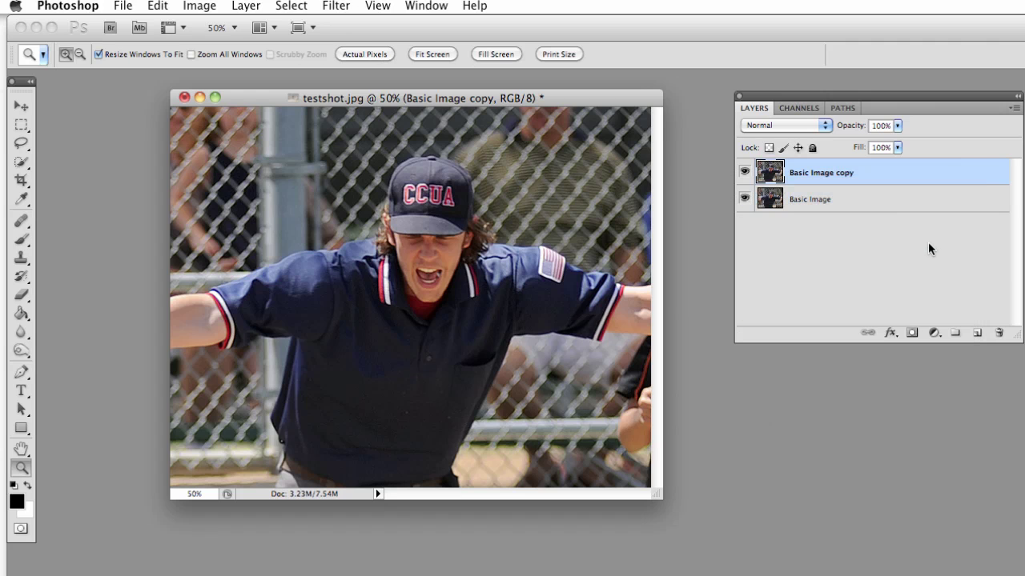
# Fade the Unsharp Mask to 89% opacity in Luminosity mode.
pyautogui.click(159, 8)
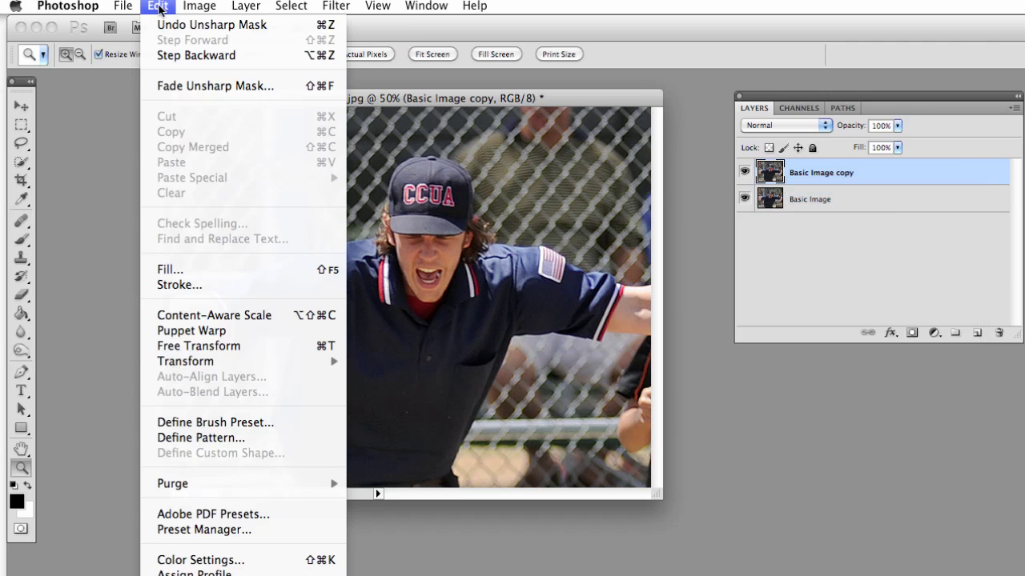
pyautogui.click(196, 86)
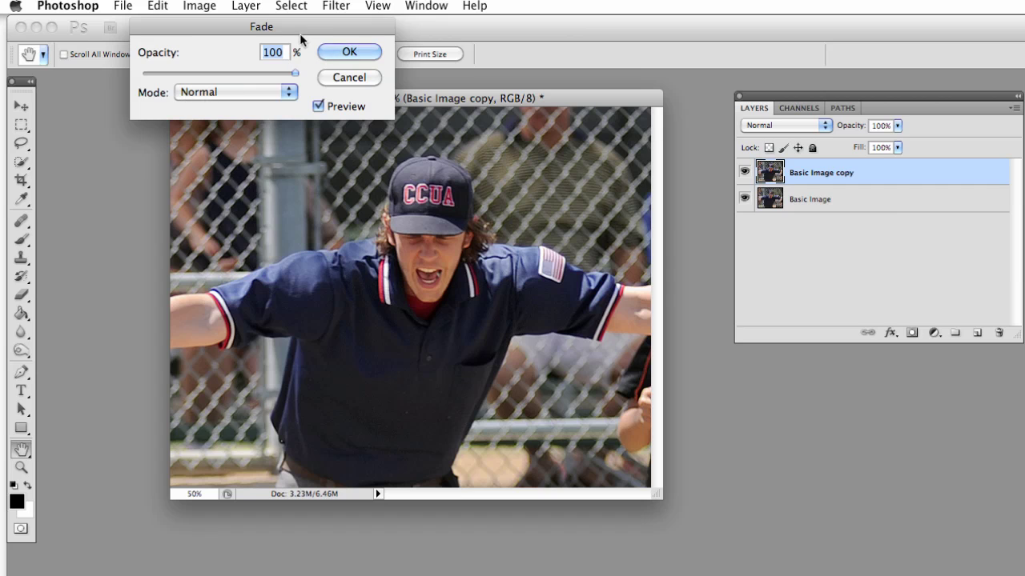
pyautogui.moveTo(294, 74); pyautogui.dragTo(139, 77)
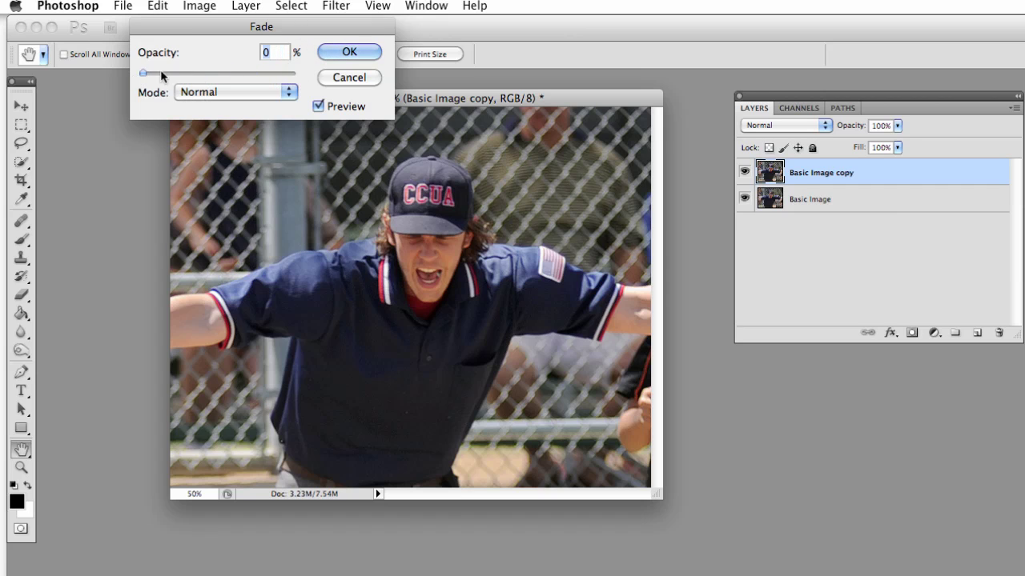
pyautogui.click(292, 94)
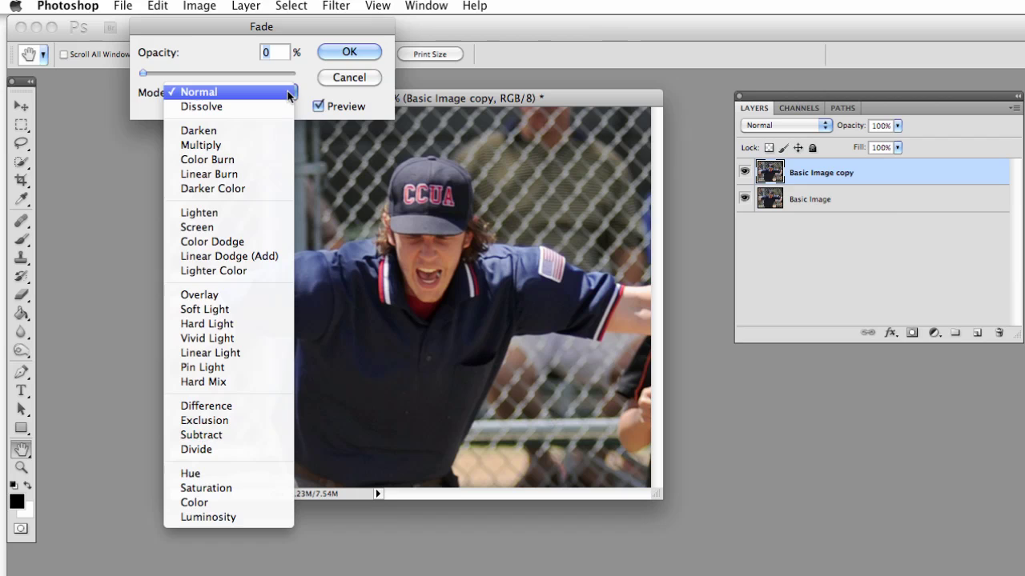
pyautogui.click(243, 517)
pyautogui.moveTo(143, 73); pyautogui.dragTo(278, 72)
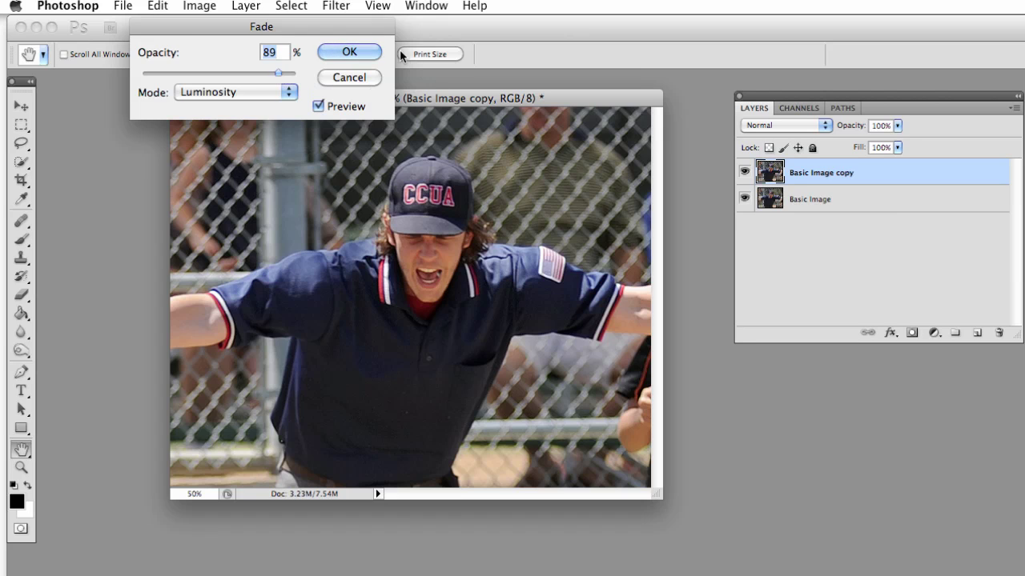
pyautogui.click(357, 52)
# Compare the sharpened copy with the original by toggling its visibility, and reposition the image window and the layers palette.
pyautogui.press('z')
pyautogui.moveTo(497, 90); pyautogui.dragTo(515, 90)
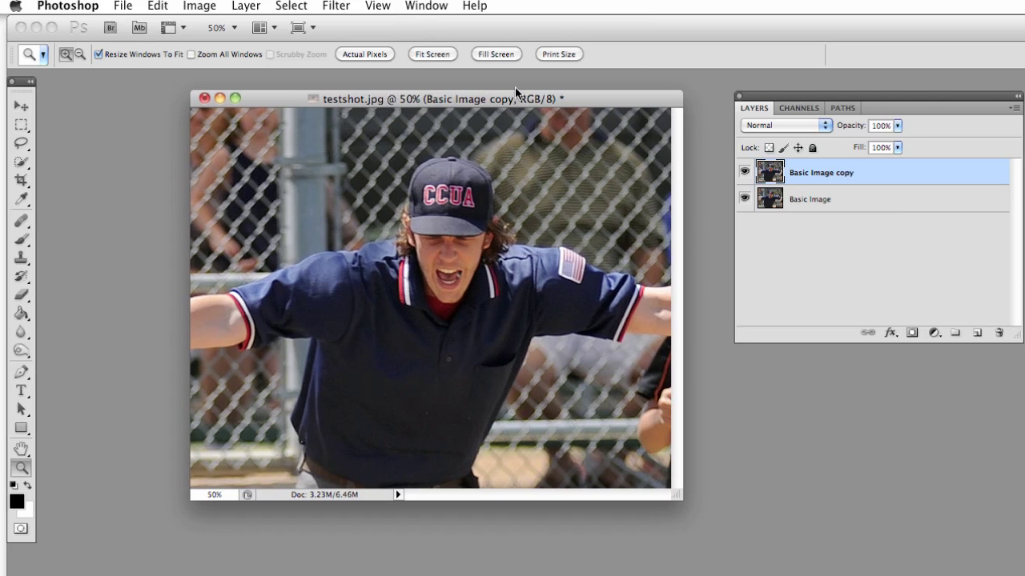
pyautogui.click(744, 174)
pyautogui.moveTo(663, 99); pyautogui.dragTo(650, 98)
pyautogui.moveTo(842, 96); pyautogui.dragTo(825, 93)
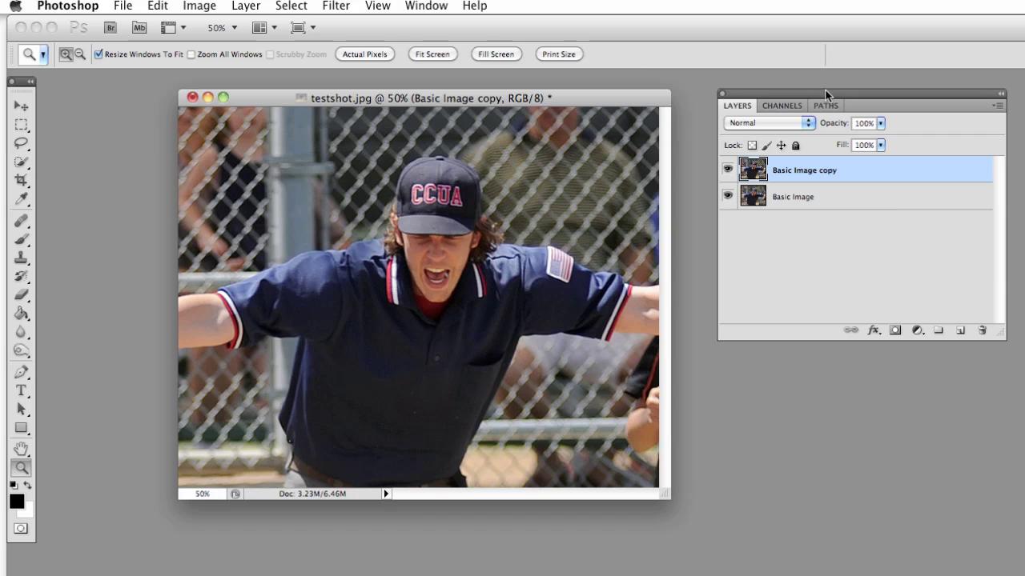